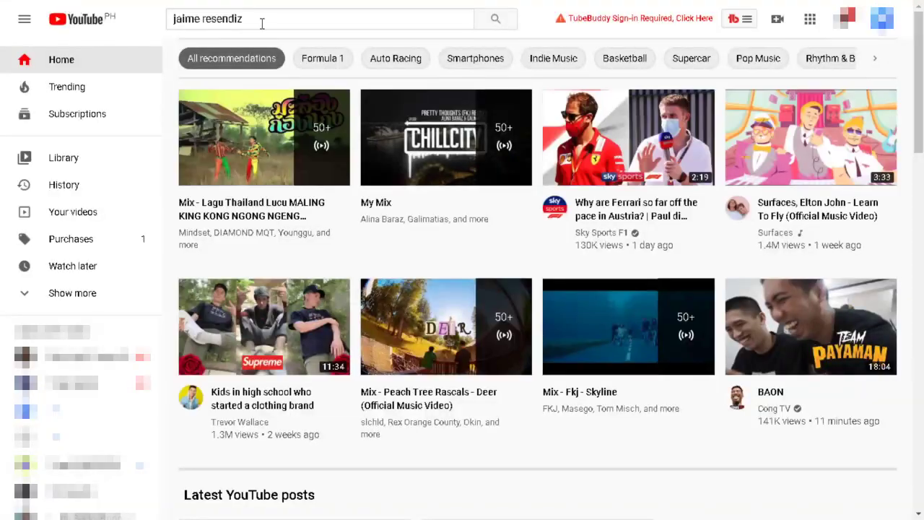
- Search YouTube for the creator's channel, open the video How to VIEW COMMENTS on FACEBOOK ADS, and like it
click(261, 22)
key(Return)
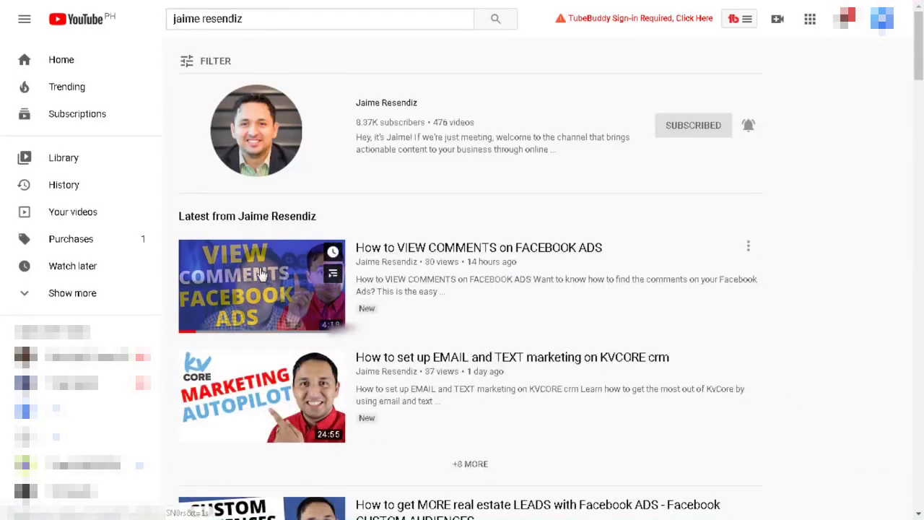
click(261, 273)
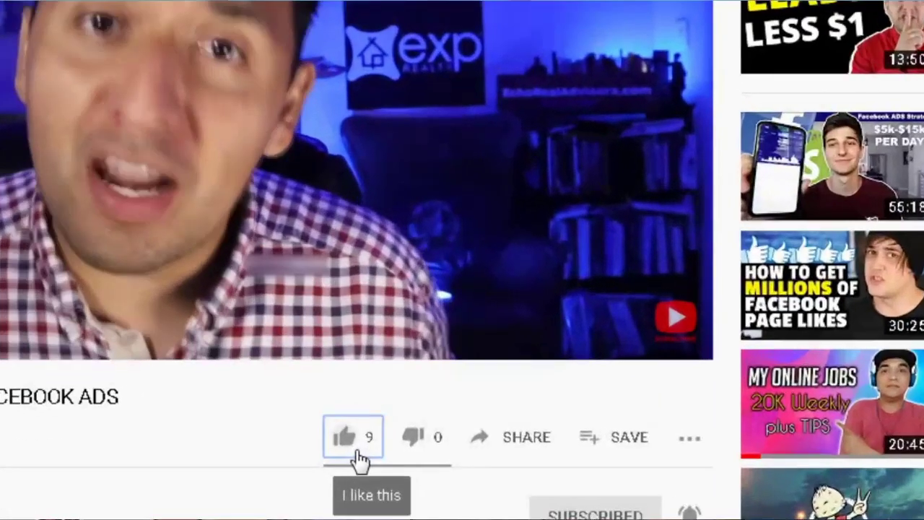
click(387, 432)
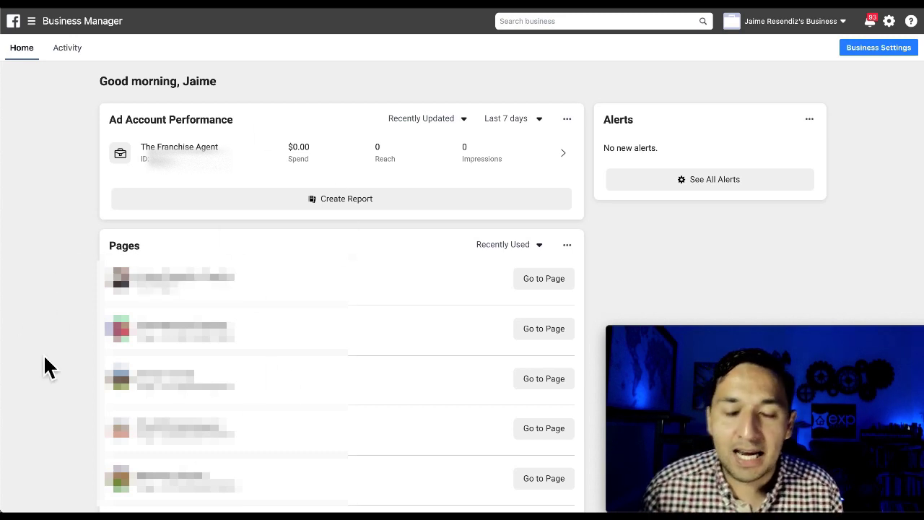
- Open Business Settings and examine the Invite People form with its employee and admin access roles, without sending an invitation
click(856, 61)
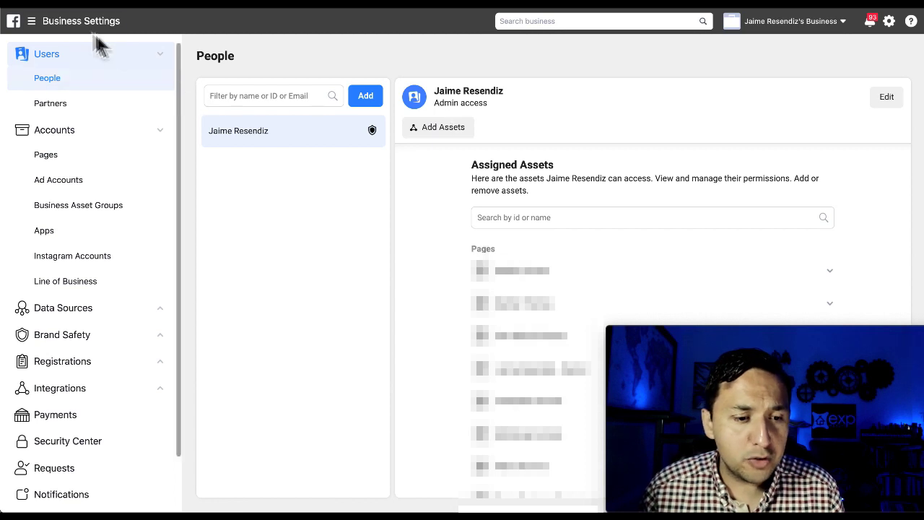
mouse_move(65, 32)
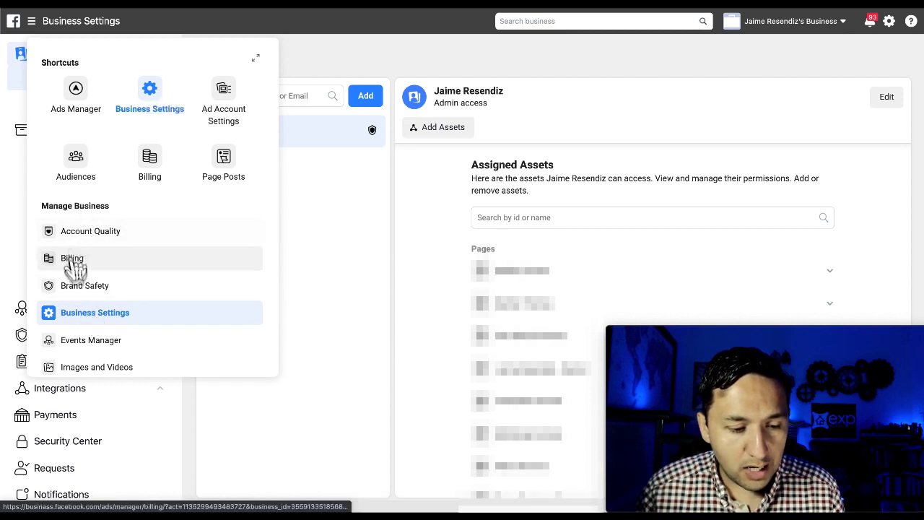
click(461, 36)
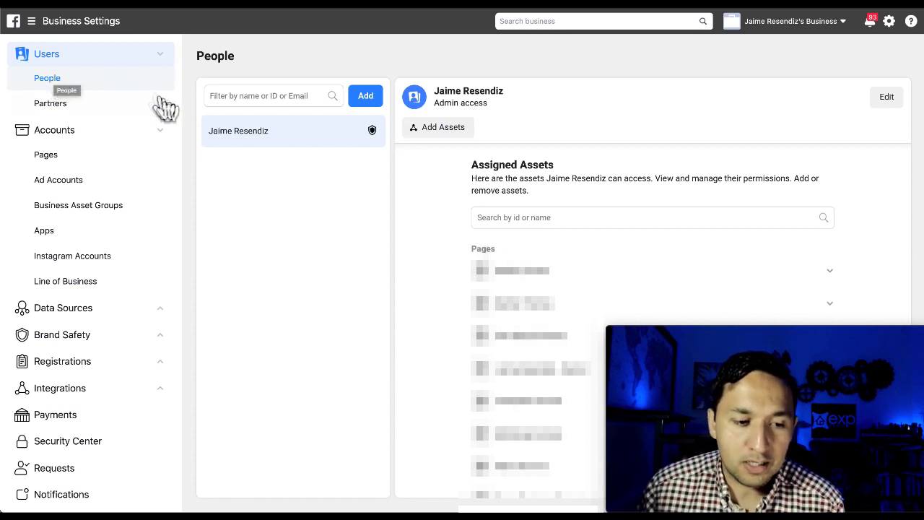
click(366, 97)
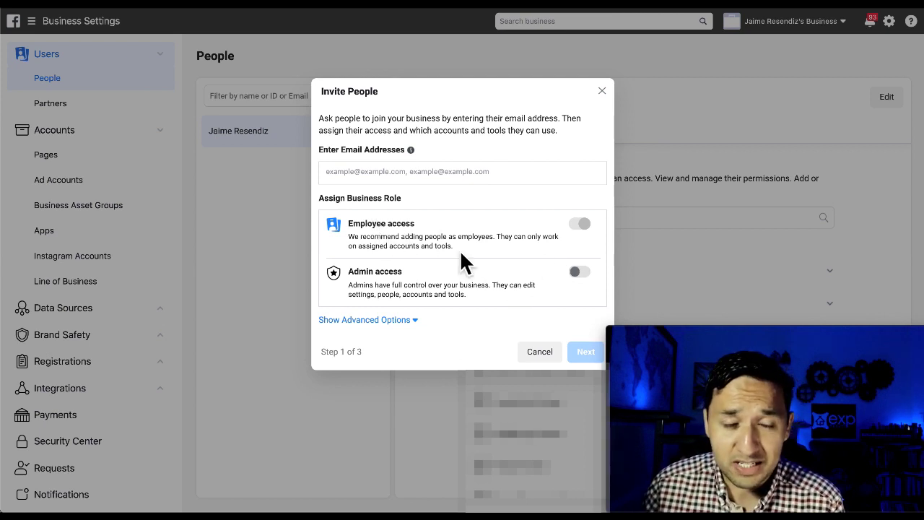
click(537, 359)
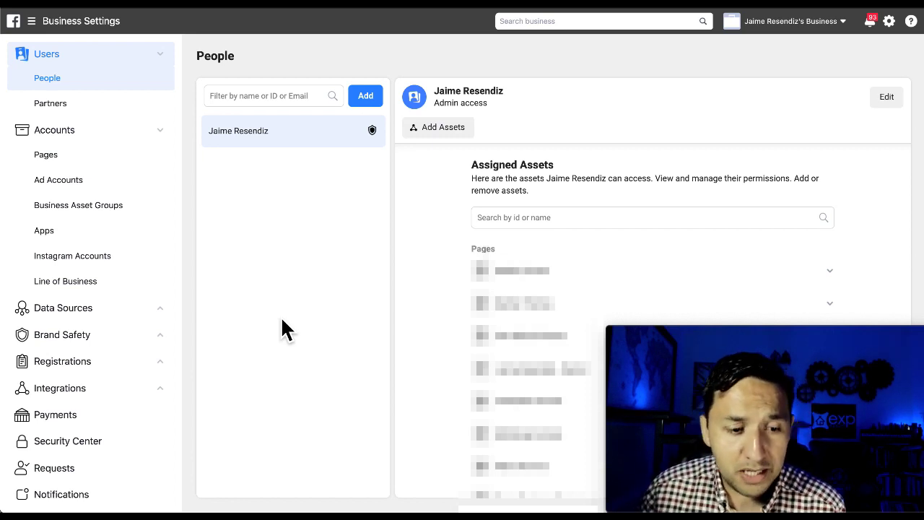
- Open the Partners settings and examine the form for adding a partner to share assets with, leaving it unsubmitted
click(73, 110)
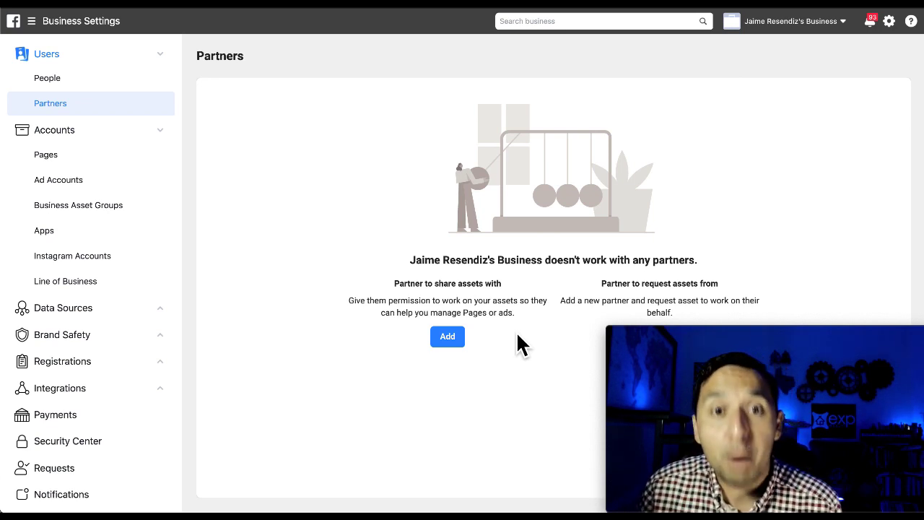
click(446, 340)
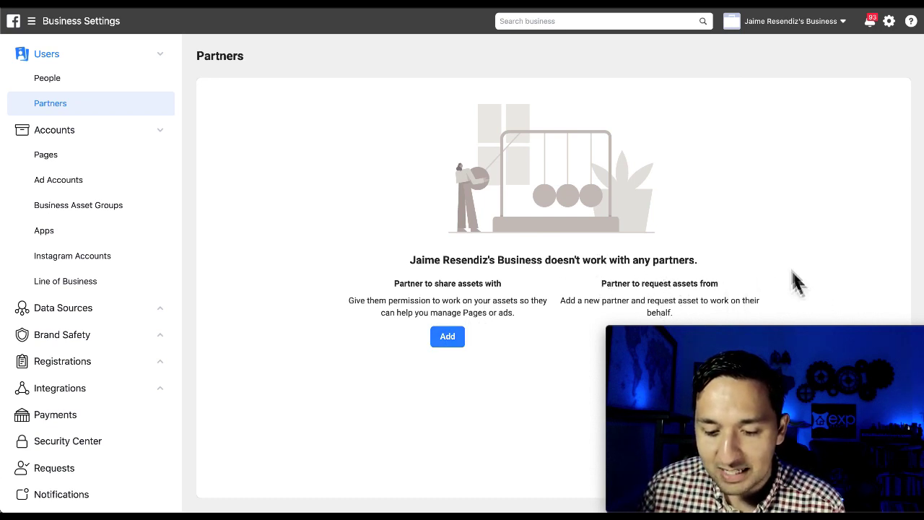
scroll(746, 283, down, 2)
scroll(745, 283, down, 2)
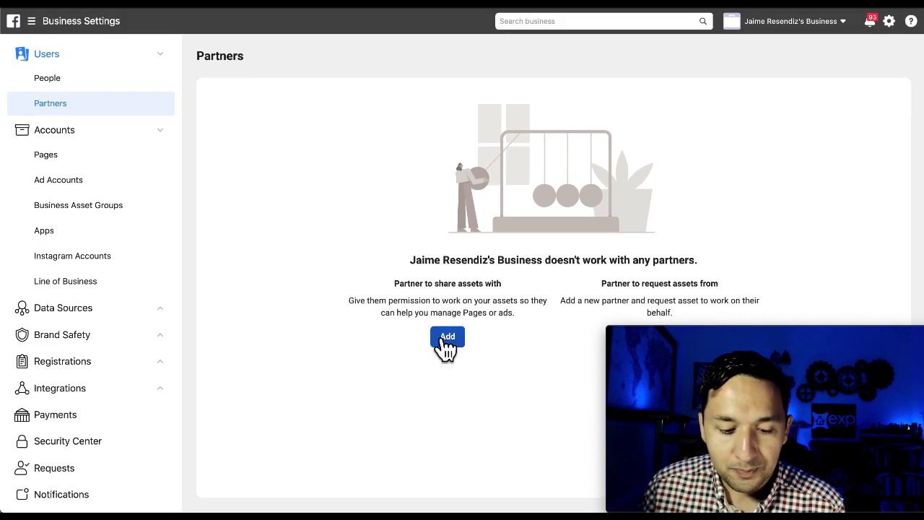
click(447, 339)
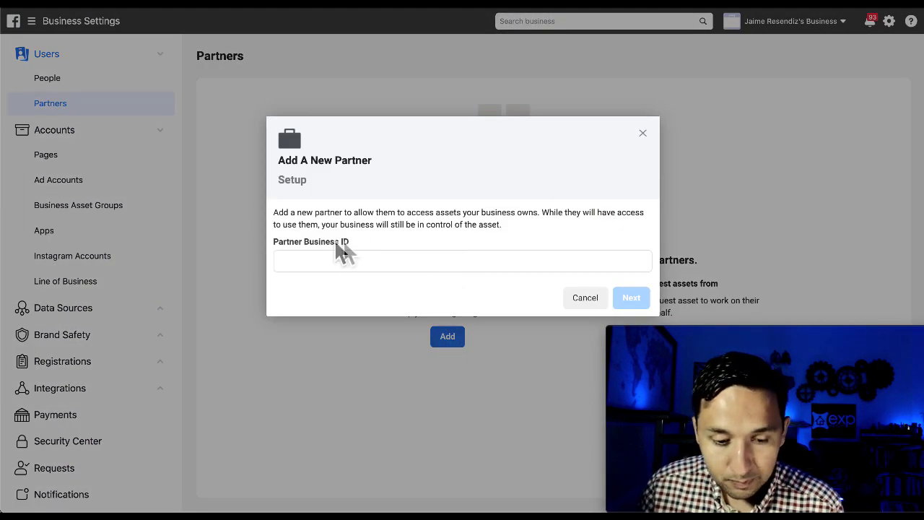
click(643, 136)
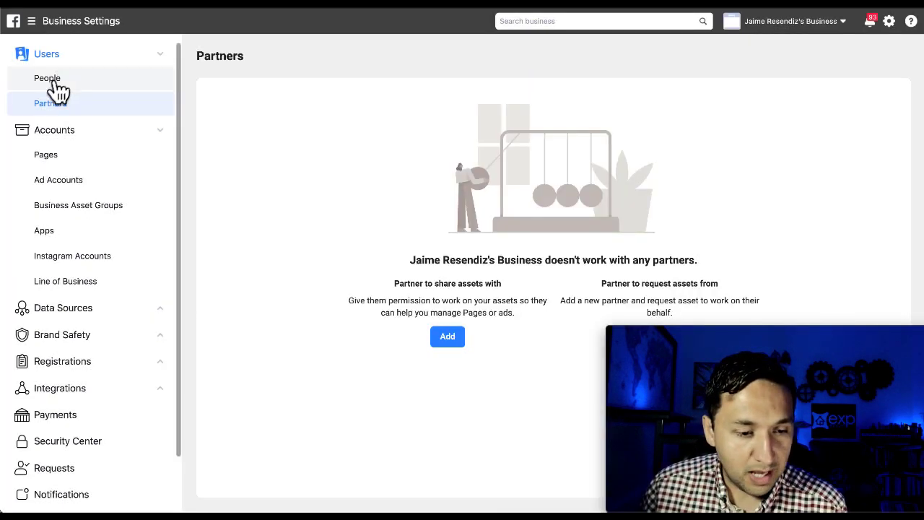
- Collapse the Accounts section and return to the People settings under Users
click(47, 59)
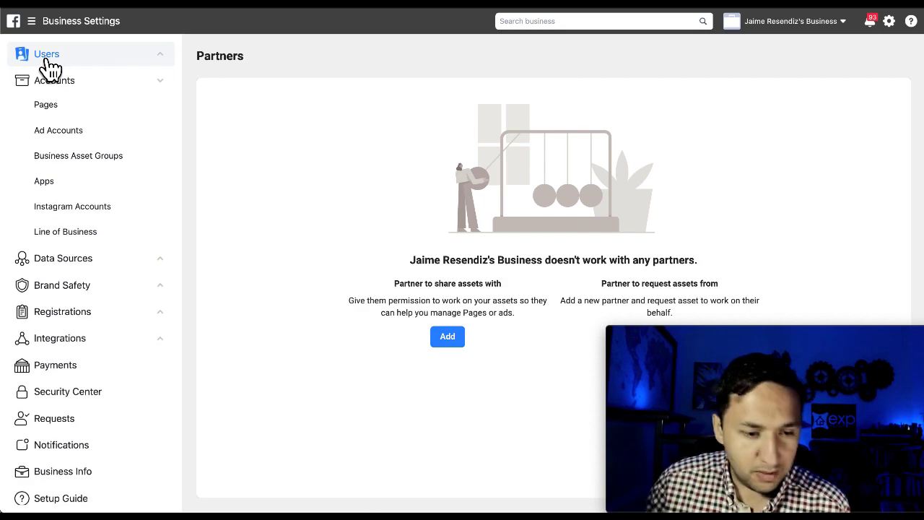
click(46, 80)
click(47, 57)
click(48, 77)
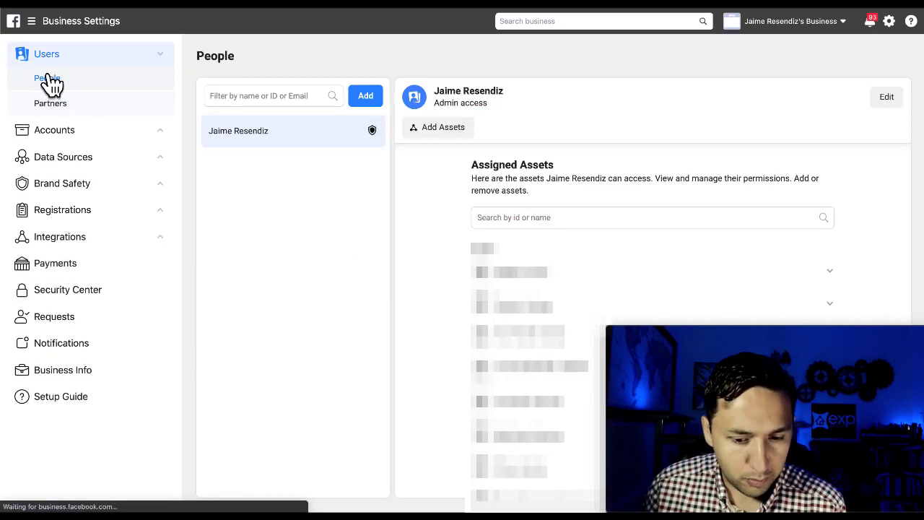
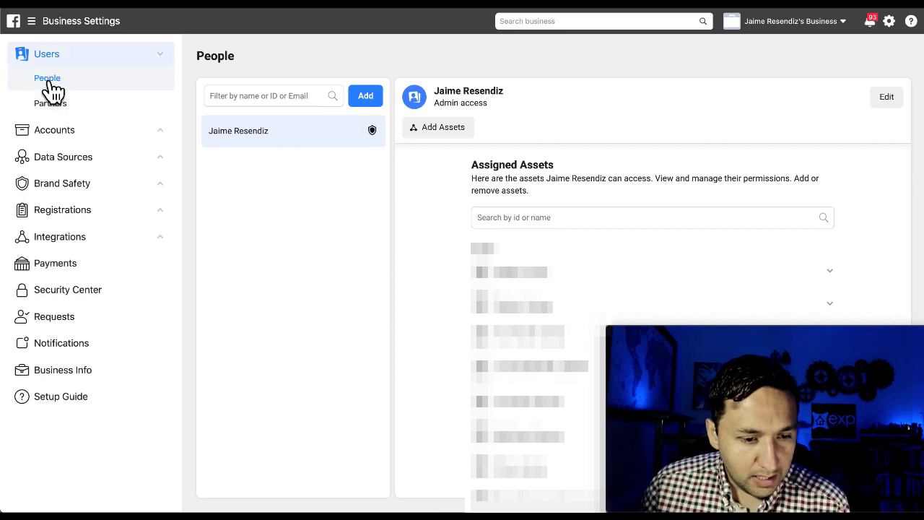
- Open the Pages settings under Accounts and examine the options for adding, requesting access to, or creating a page
click(64, 133)
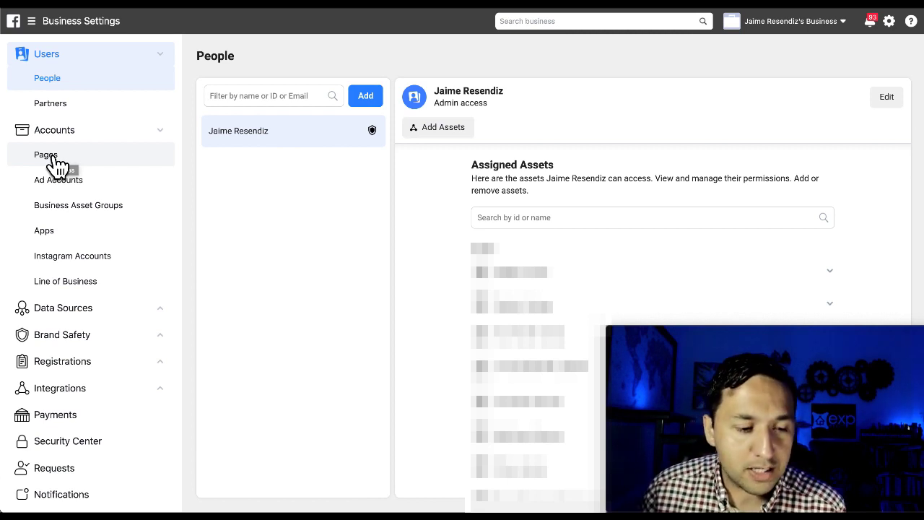
click(54, 159)
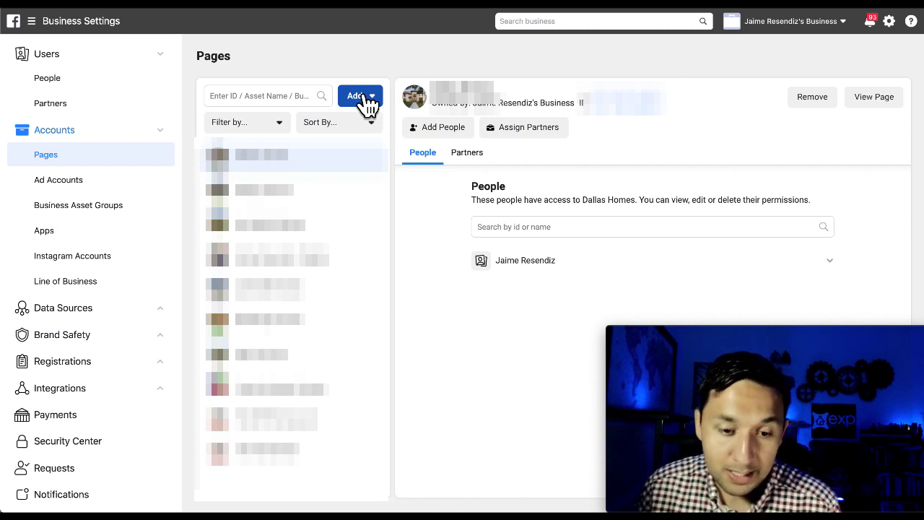
click(364, 97)
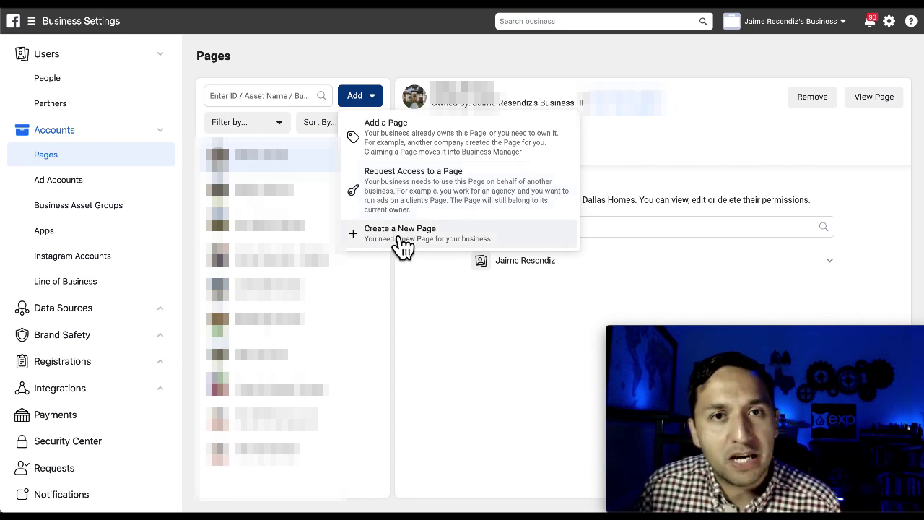
- Open the Ad Accounts settings and examine the form for adding an existing ad account, leaving it unsubmitted
click(64, 185)
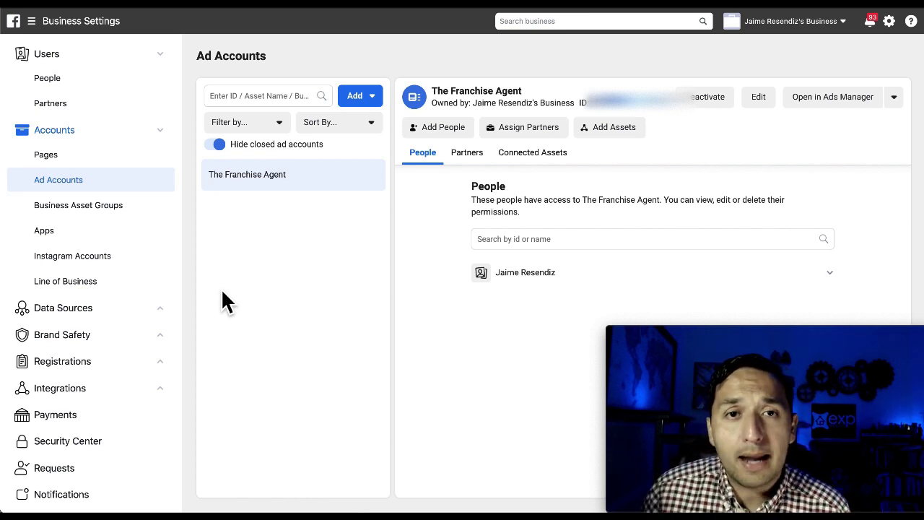
click(358, 101)
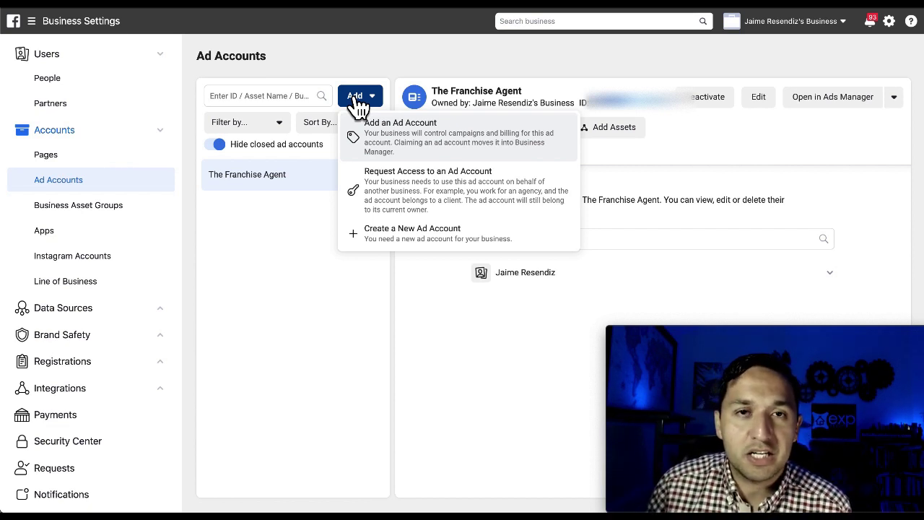
click(357, 101)
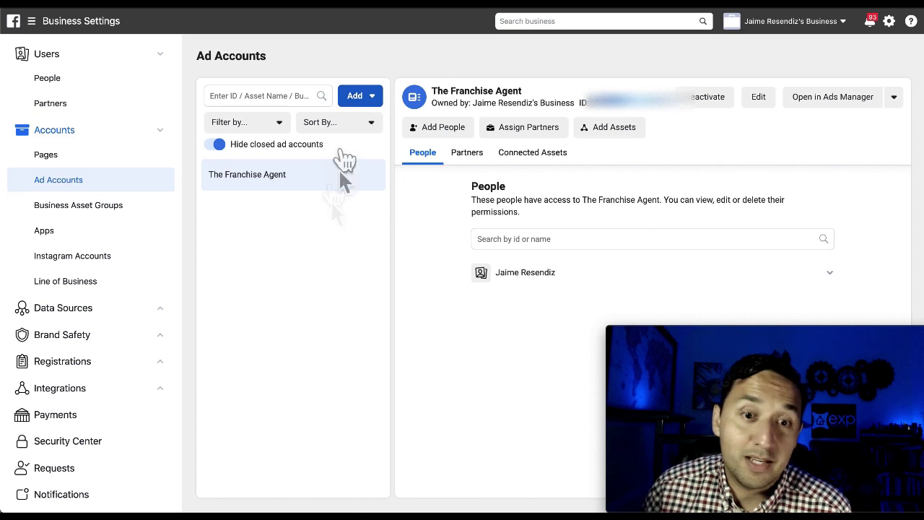
click(377, 104)
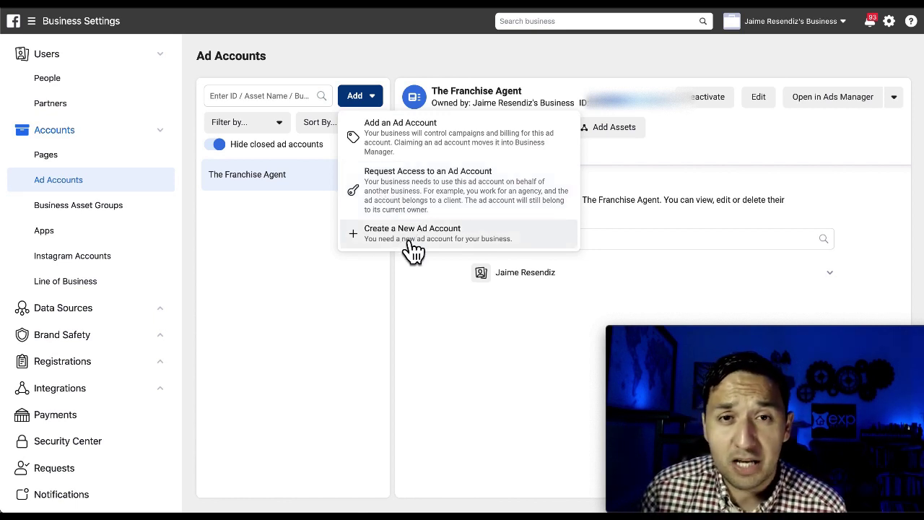
click(393, 144)
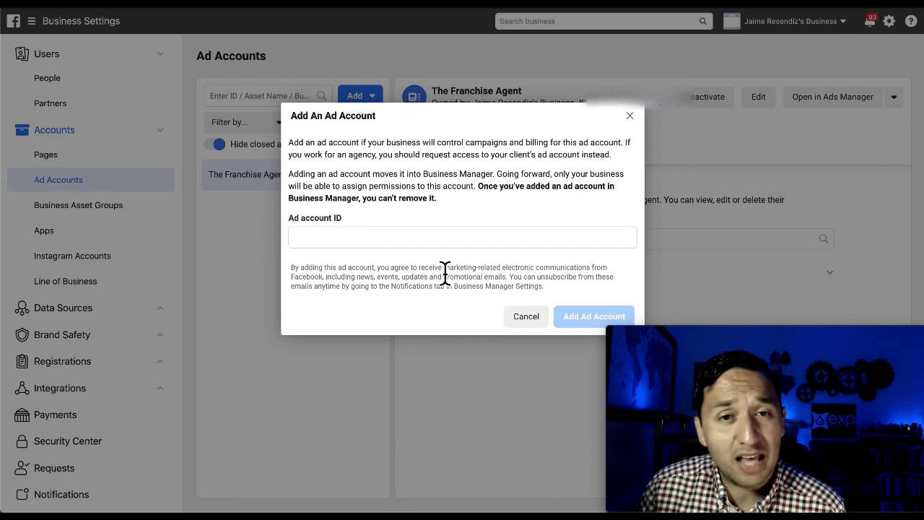
click(630, 117)
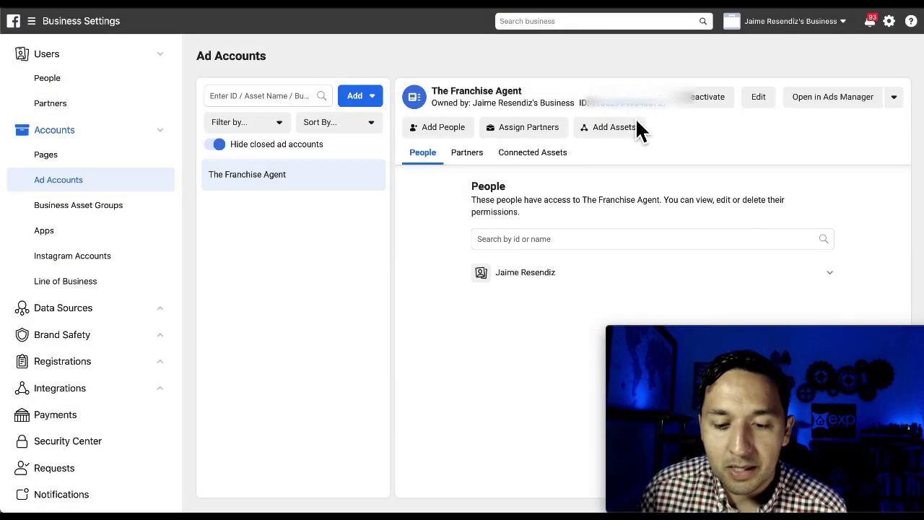
- Examine the Request Access to an Ad Account dialog and the option for creating a new ad account, without submitting anything
click(361, 101)
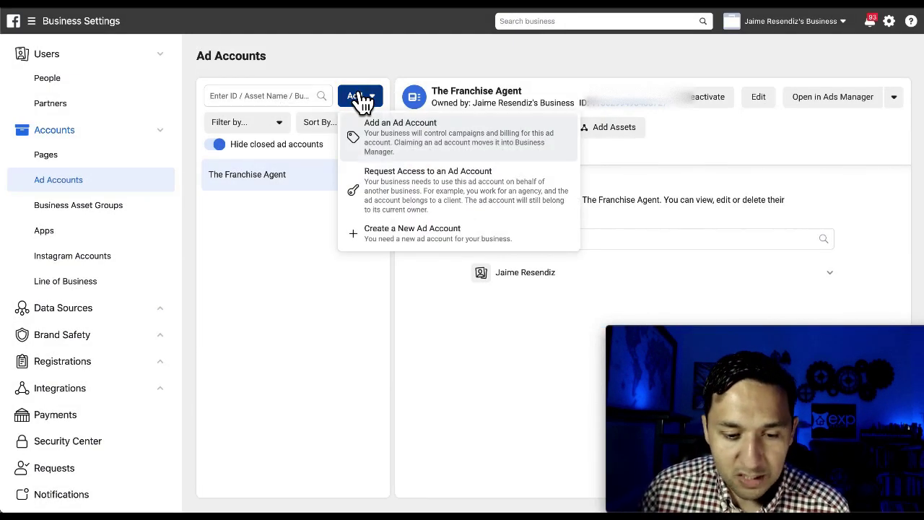
click(391, 191)
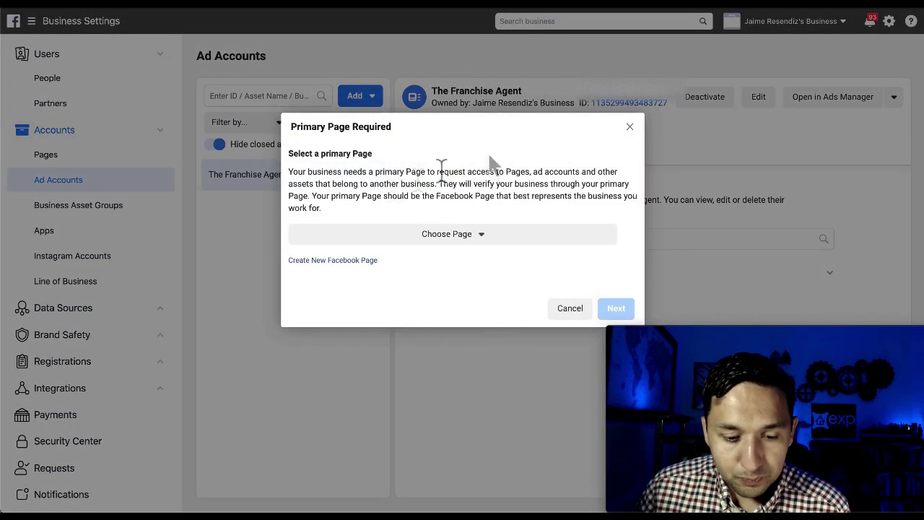
click(630, 128)
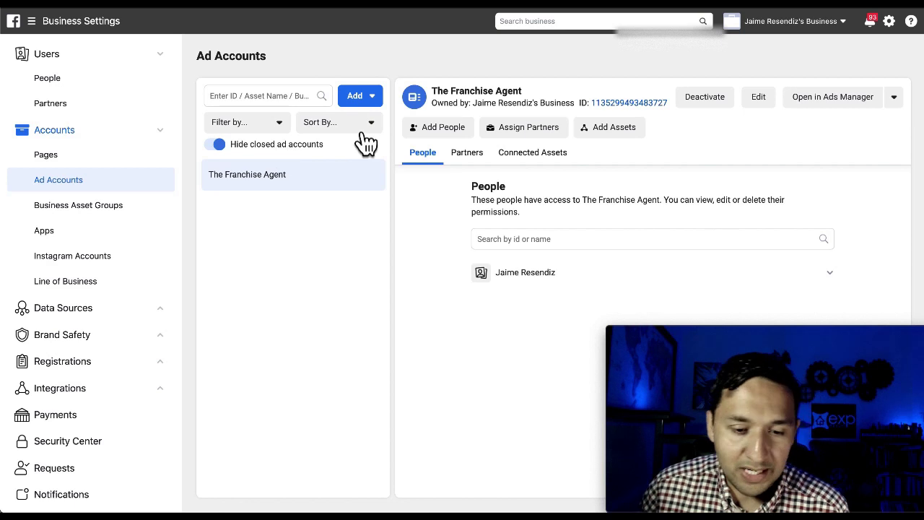
click(364, 101)
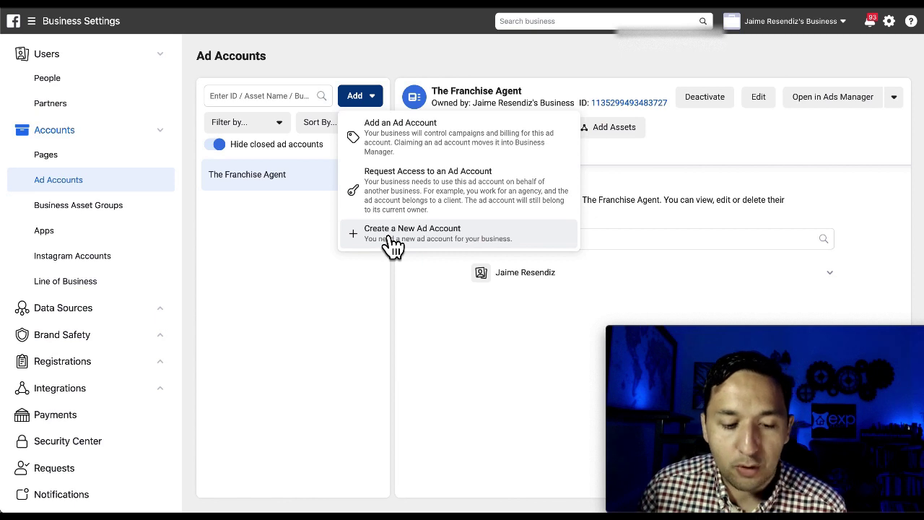
click(299, 379)
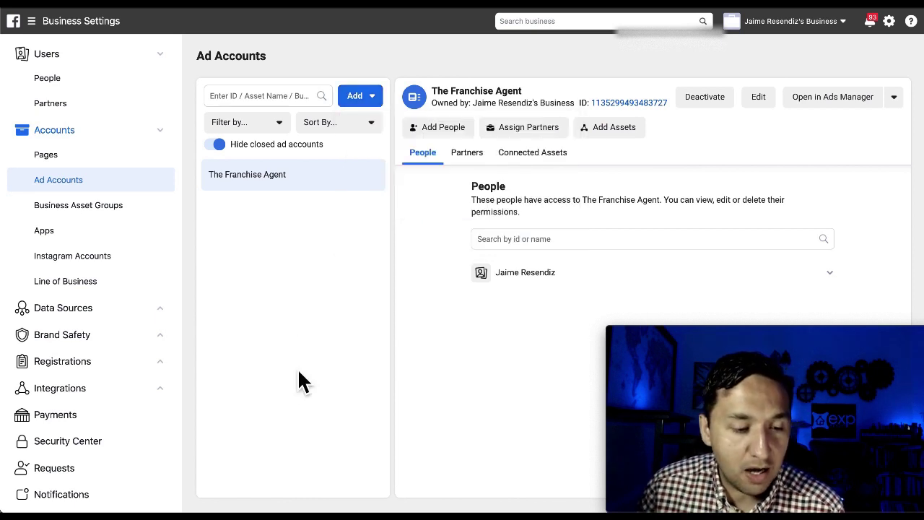
- Look through the Business Asset Groups, Apps, Instagram Accounts and Line of Business settings under Accounts
click(74, 207)
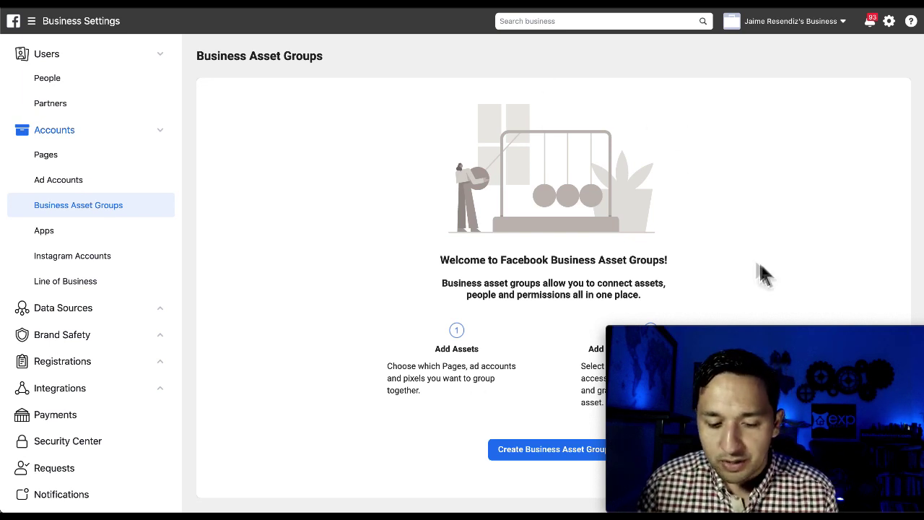
drag(785, 346, 776, 128)
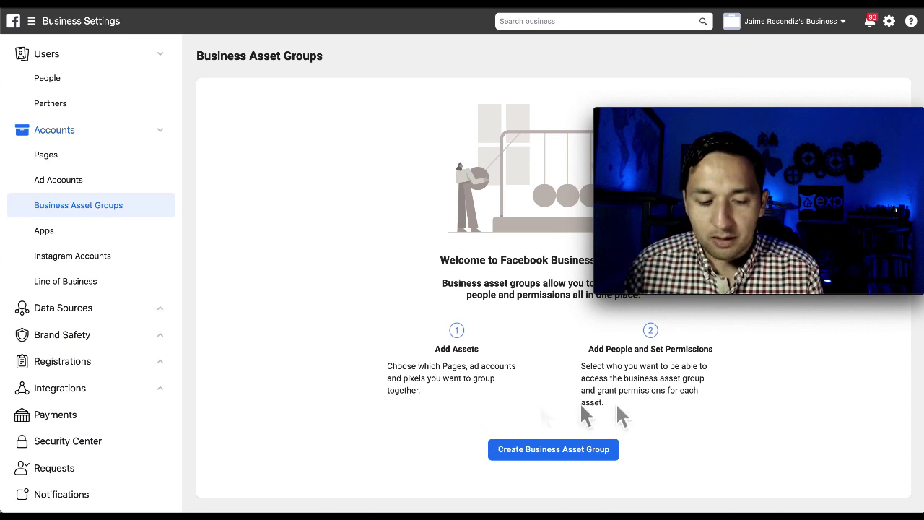
click(54, 233)
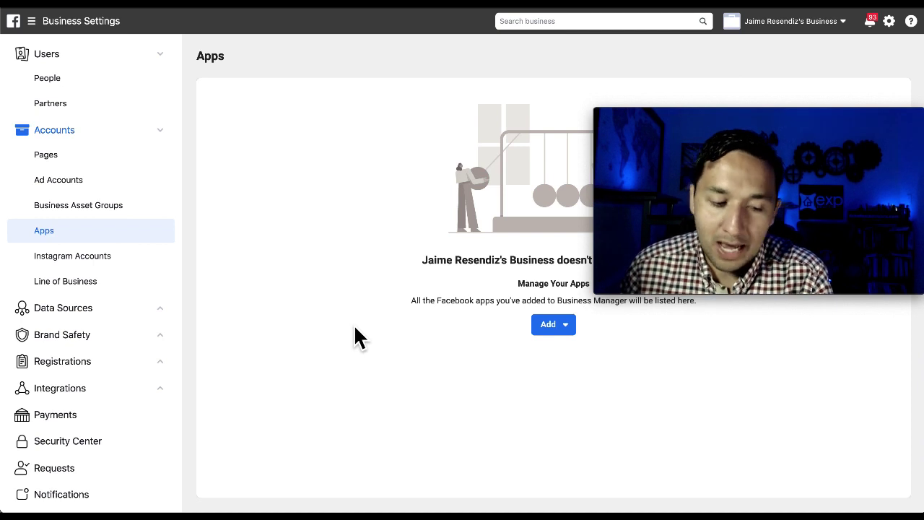
click(72, 262)
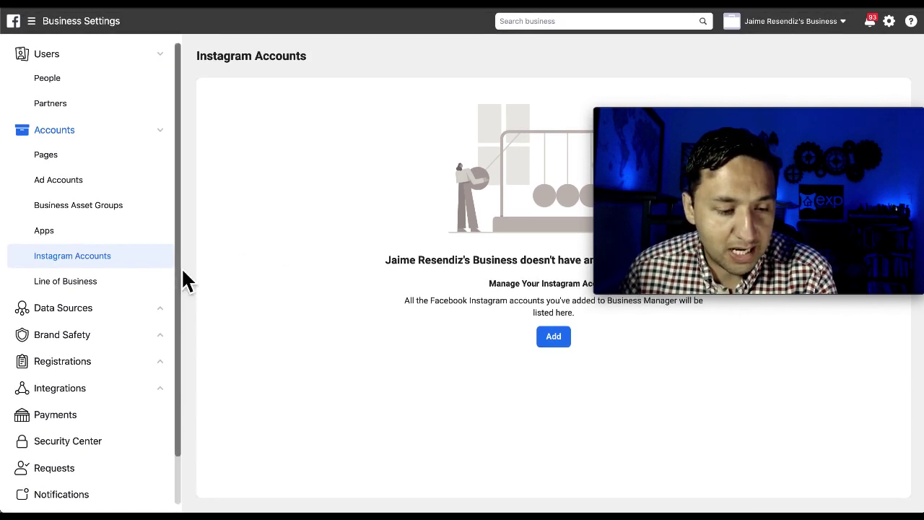
click(69, 289)
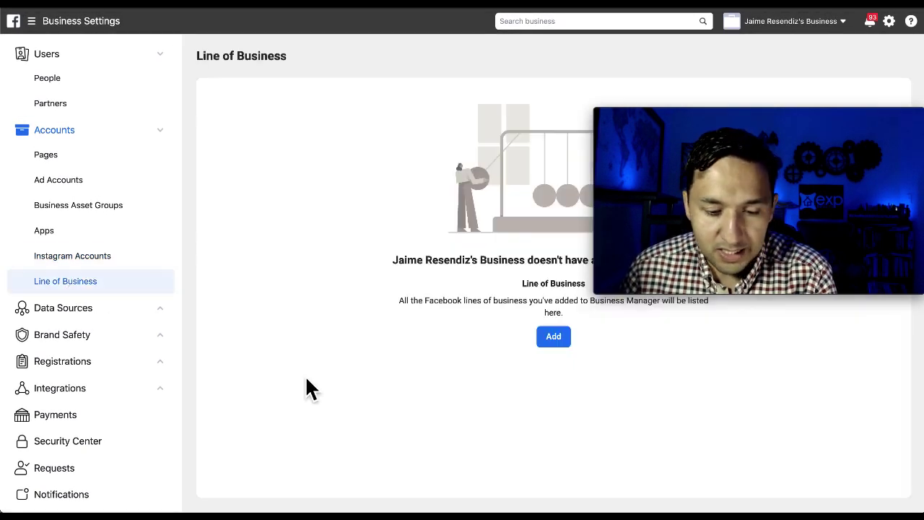
click(770, 118)
drag(770, 114, 763, 72)
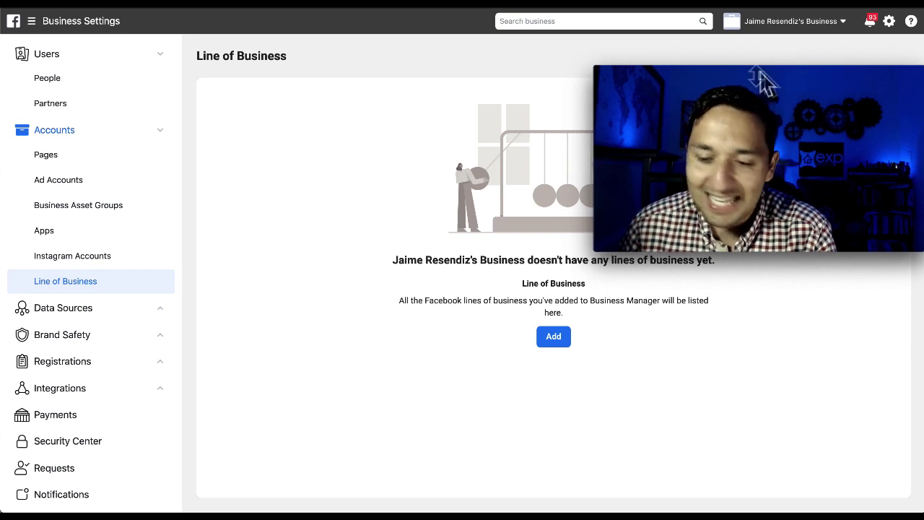
- Expand the Data Sources settings and look over the menu of business tool shortcuts without opening any of them
scroll(144, 322, down, 2)
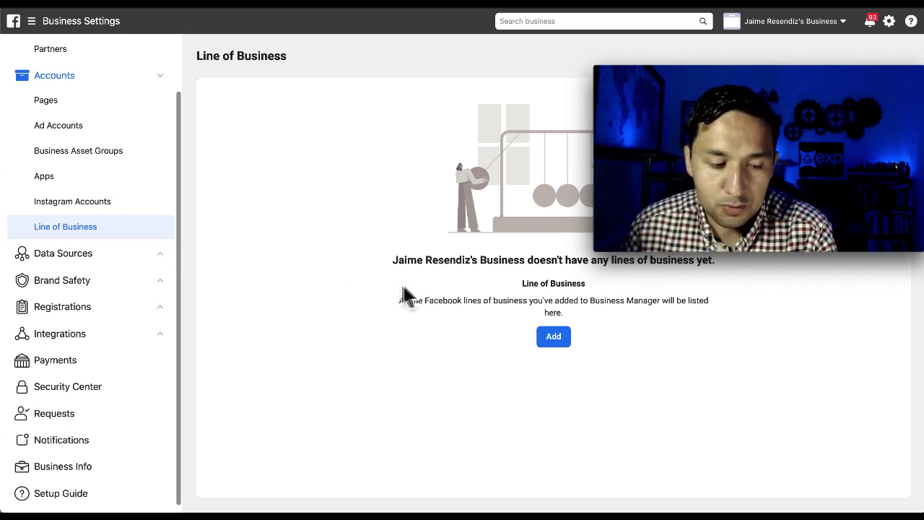
click(160, 258)
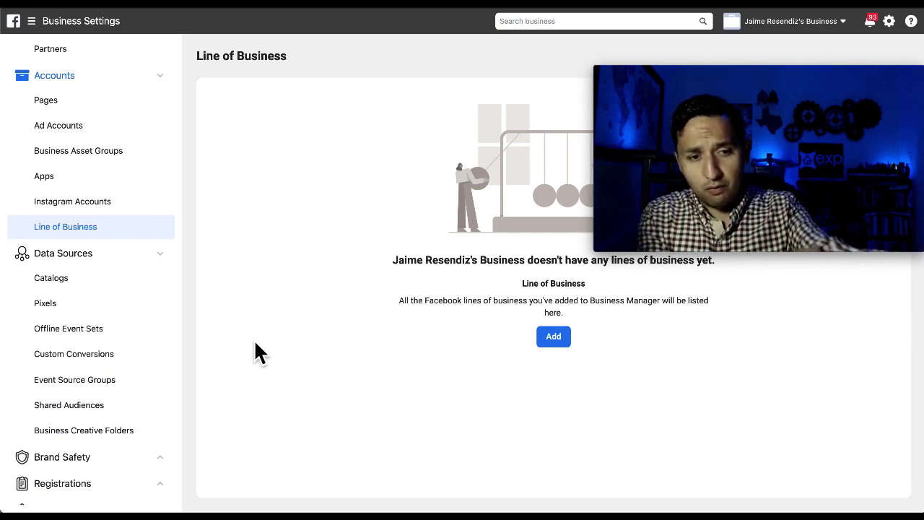
click(62, 32)
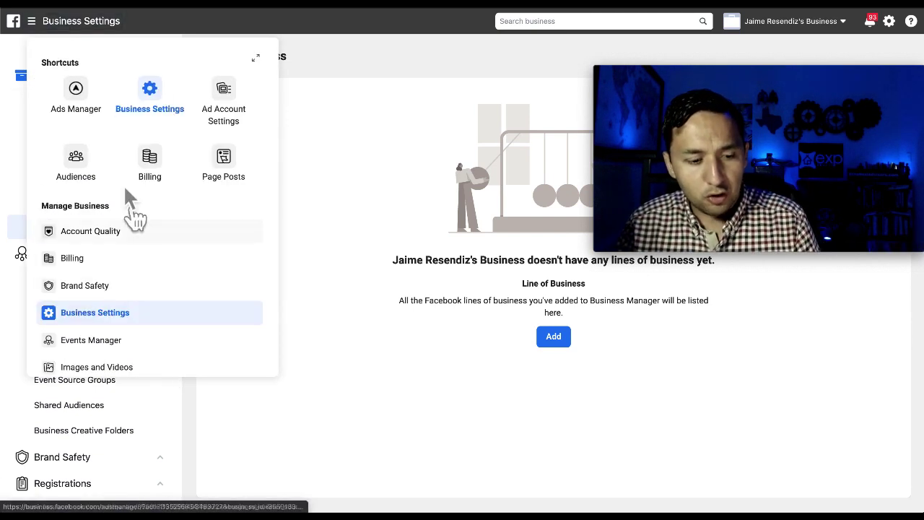
click(355, 383)
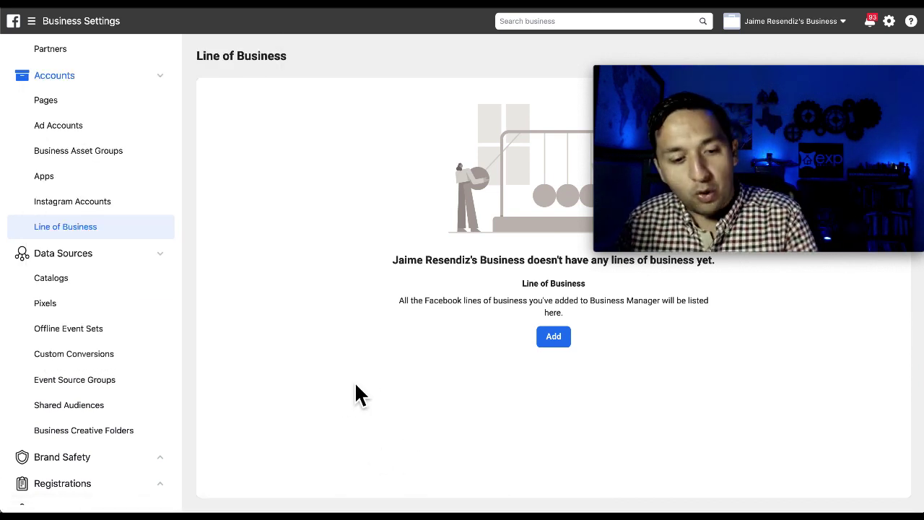
- Look through the Catalogs, Pixels, Offline Event Sets and Custom Conversions settings under Data Sources
click(75, 289)
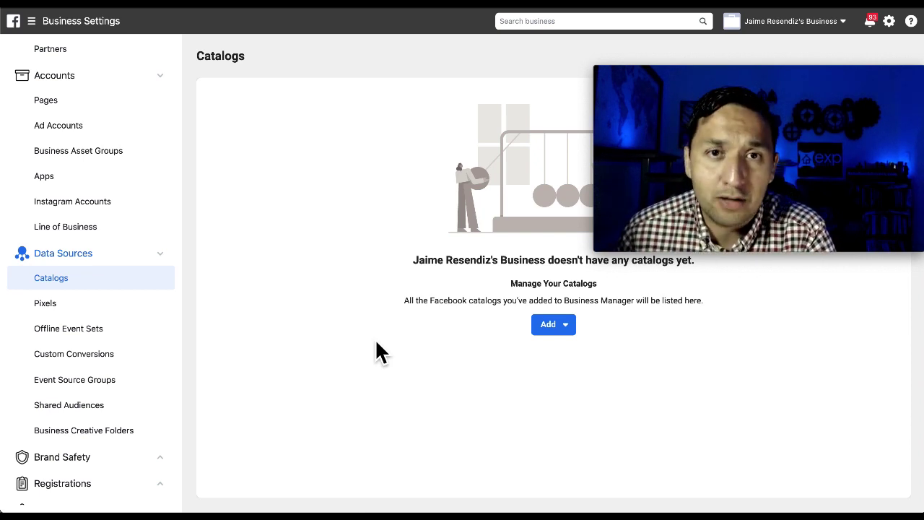
click(39, 306)
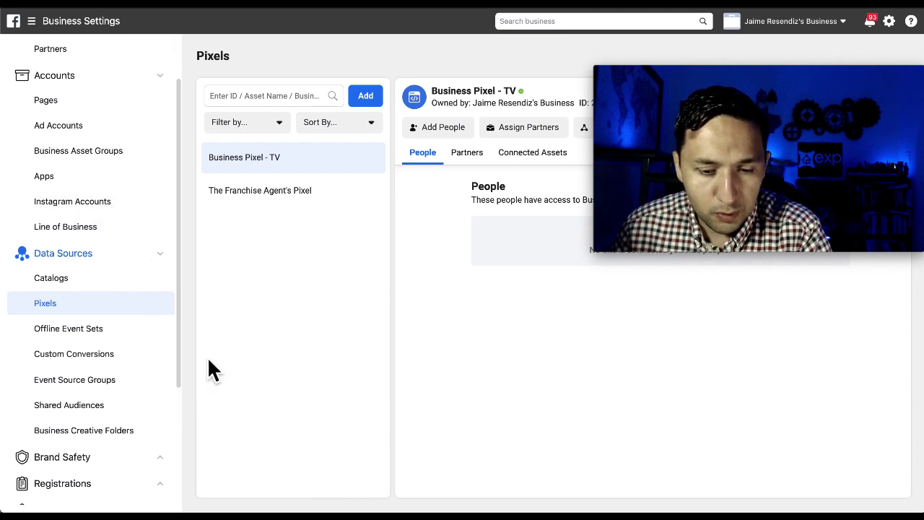
click(69, 328)
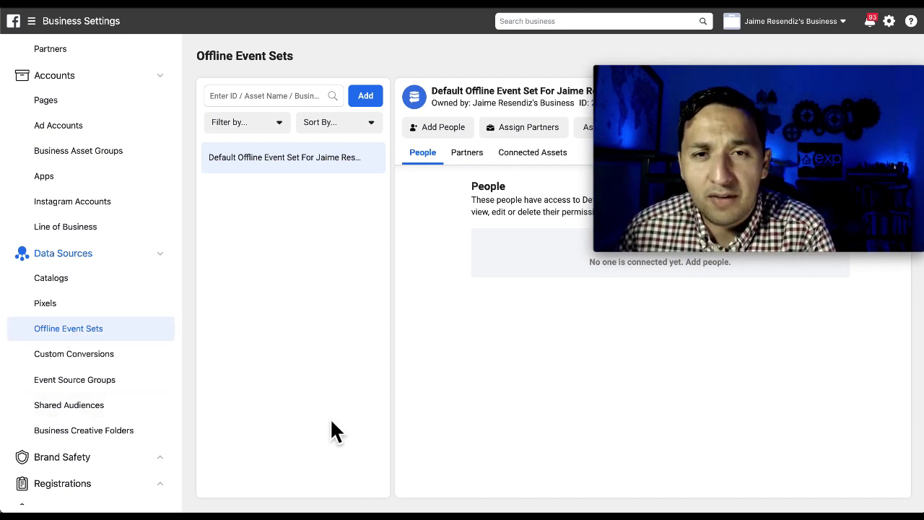
click(104, 360)
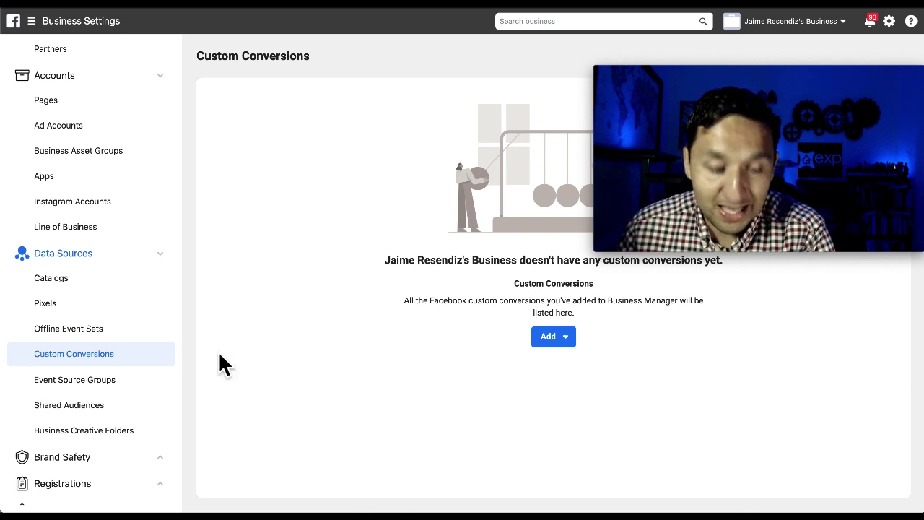
- Look through the Event Source Groups, Shared Audiences and Business Creative Folders settings under Data Sources
click(94, 387)
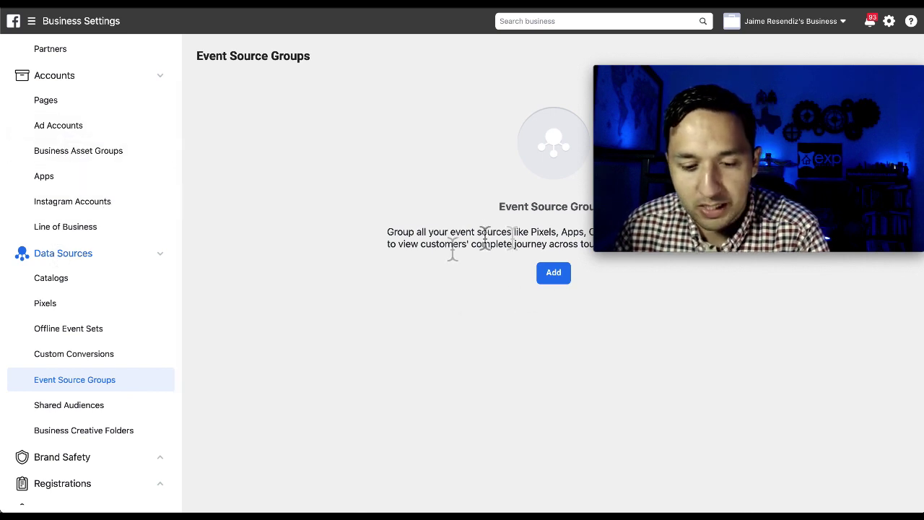
click(66, 417)
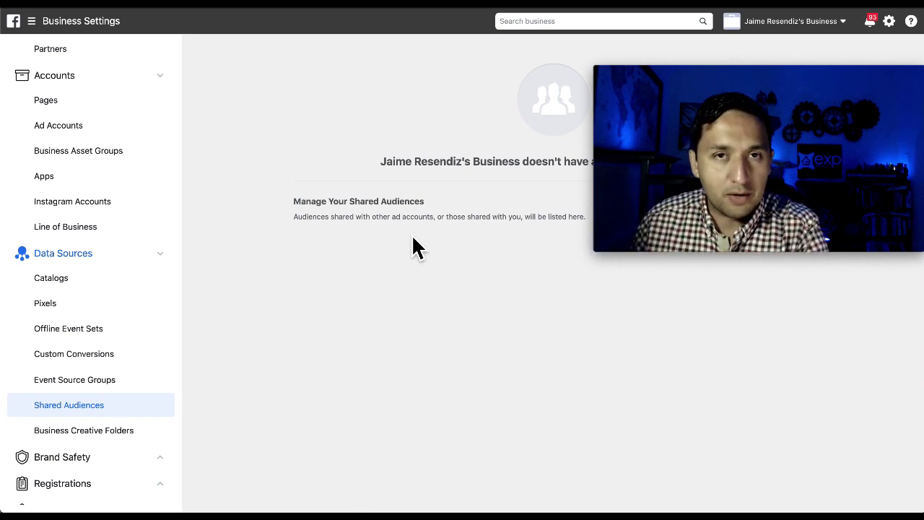
click(114, 436)
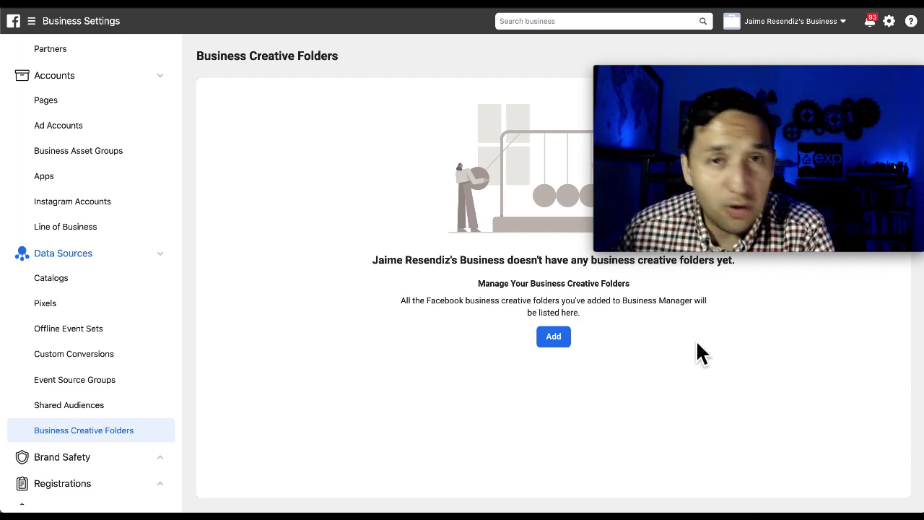
- Expand the Brand Safety settings and examine the Block Lists page and its description of Audience Network block lists
scroll(79, 368, down, 3)
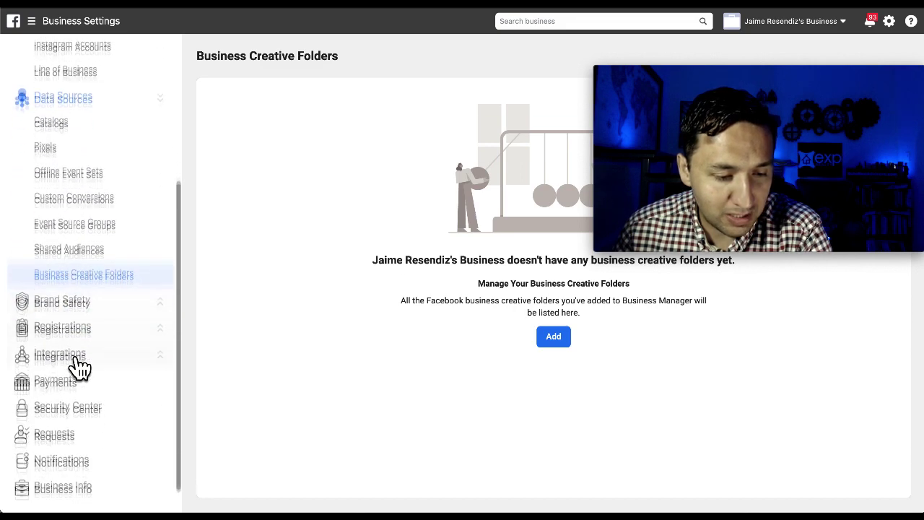
scroll(79, 368, down, 1)
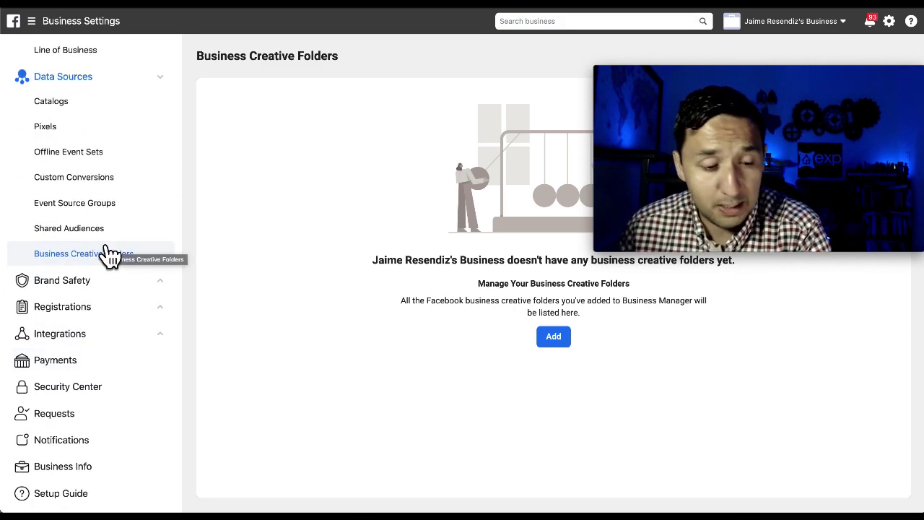
click(70, 288)
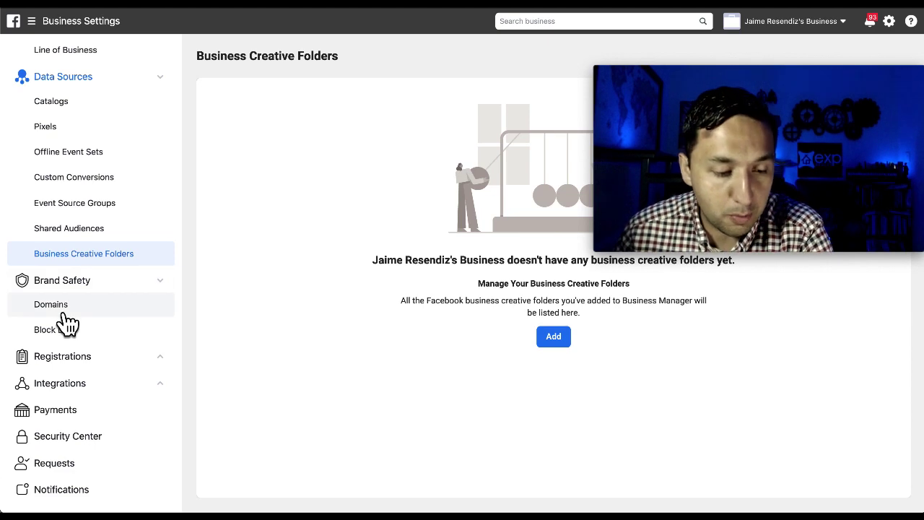
scroll(67, 324, down, 1)
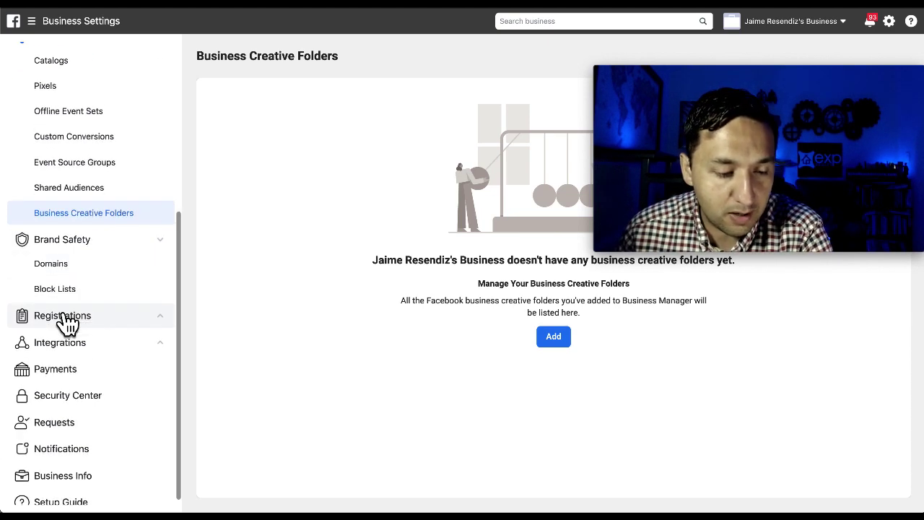
scroll(67, 323, down, 1)
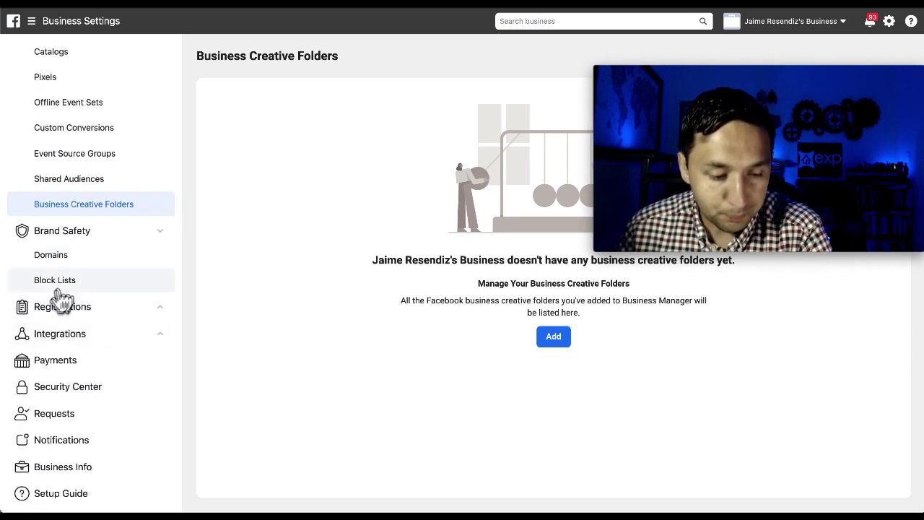
click(64, 288)
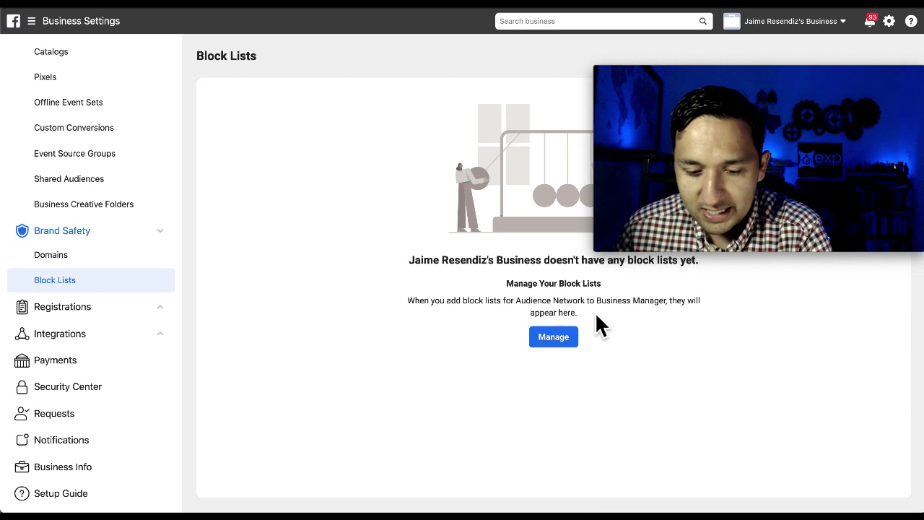
triple_click(476, 302)
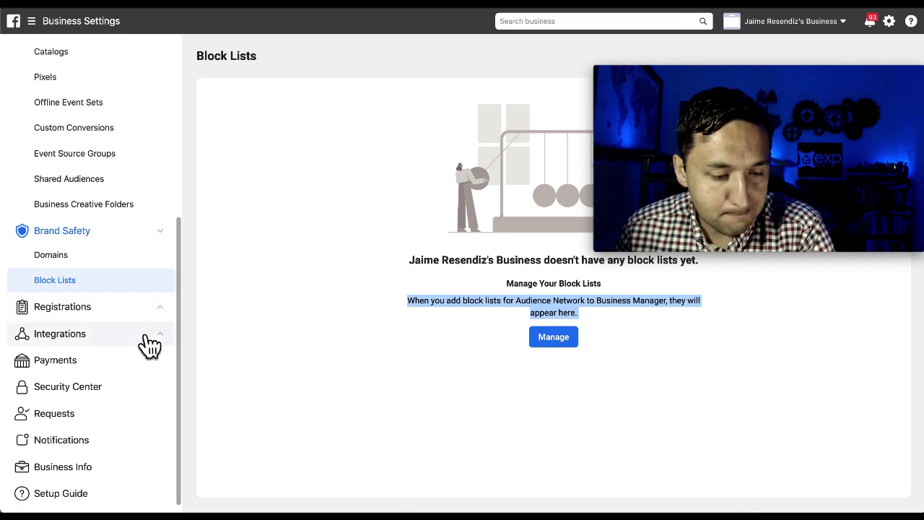
- Open the News Pages settings under Registrations and examine the option for selecting news pages to register
click(87, 309)
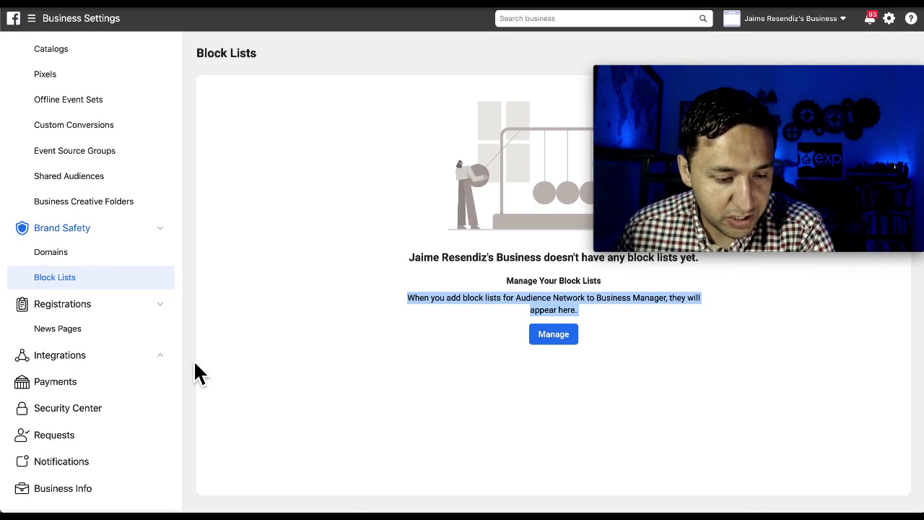
click(54, 332)
click(367, 368)
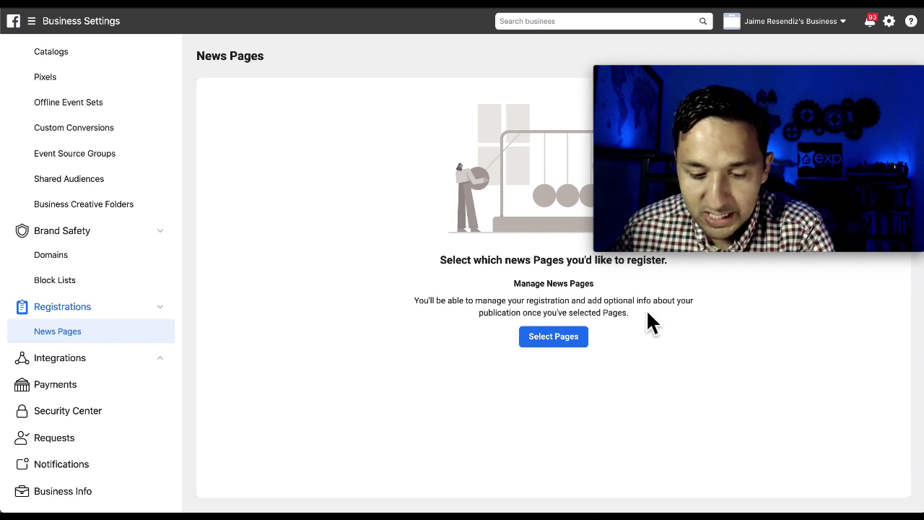
click(534, 341)
click(548, 341)
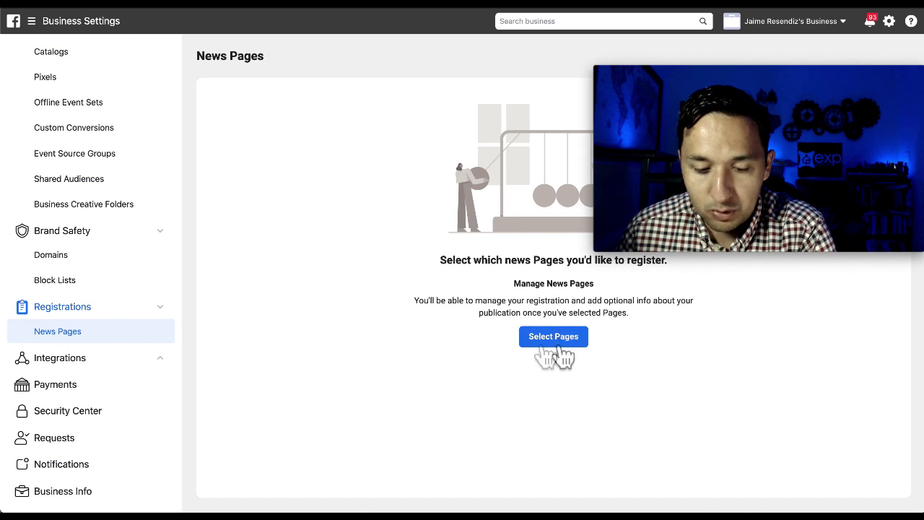
- Open the Leads Access settings under Integrations and examine the option for customizing which people and CRMs can access leads
click(62, 360)
scroll(65, 367, down, 1)
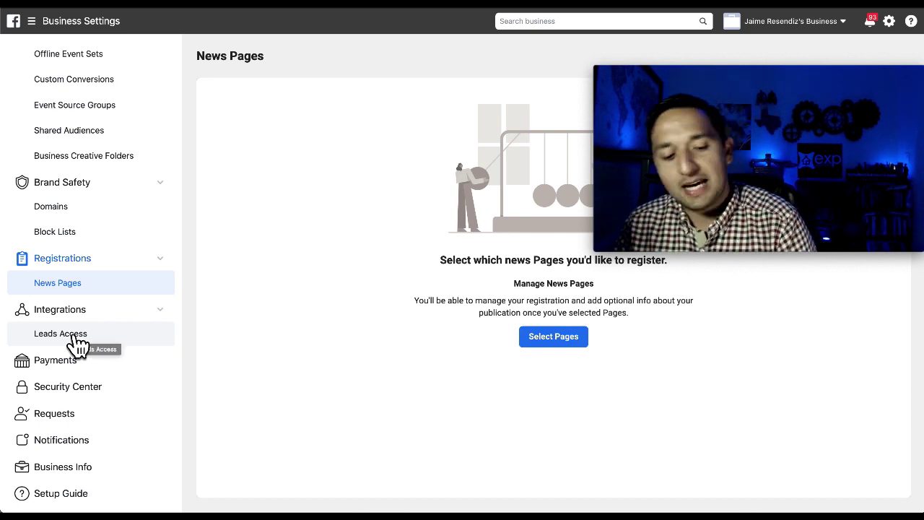
click(76, 338)
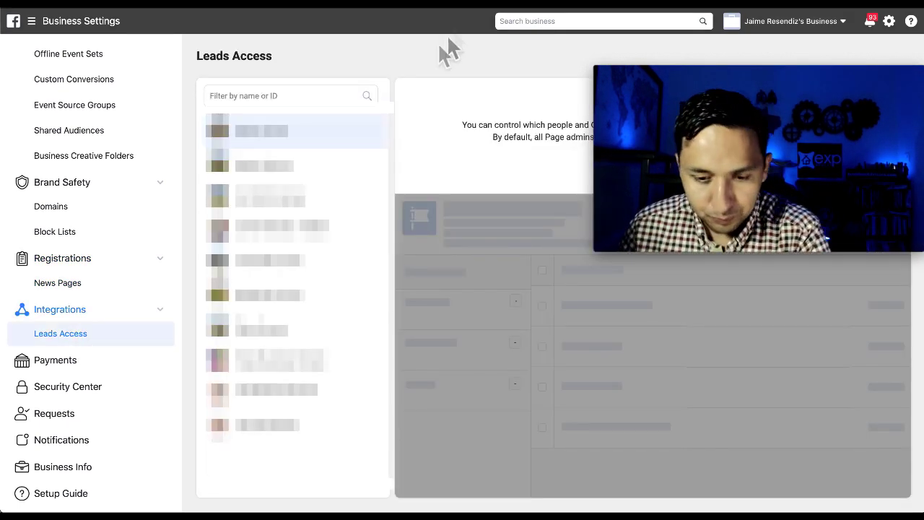
mouse_move(820, 93)
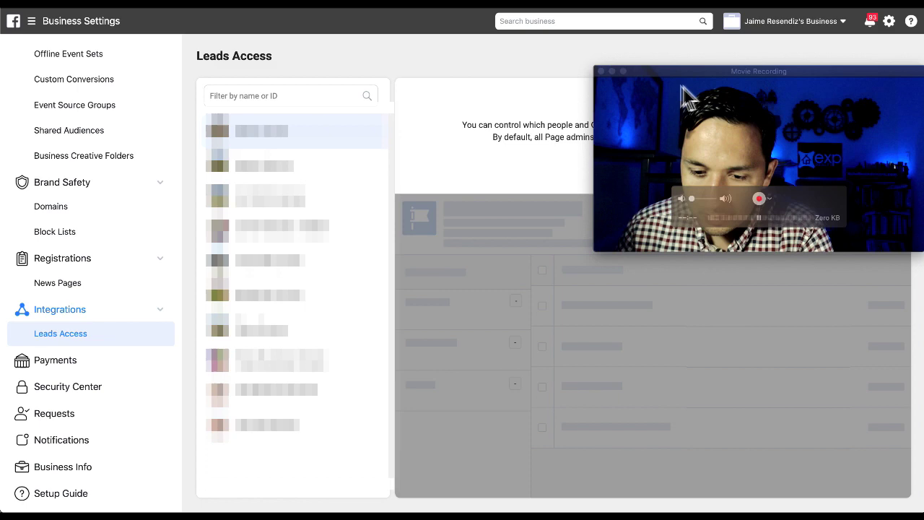
drag(709, 87, 703, 192)
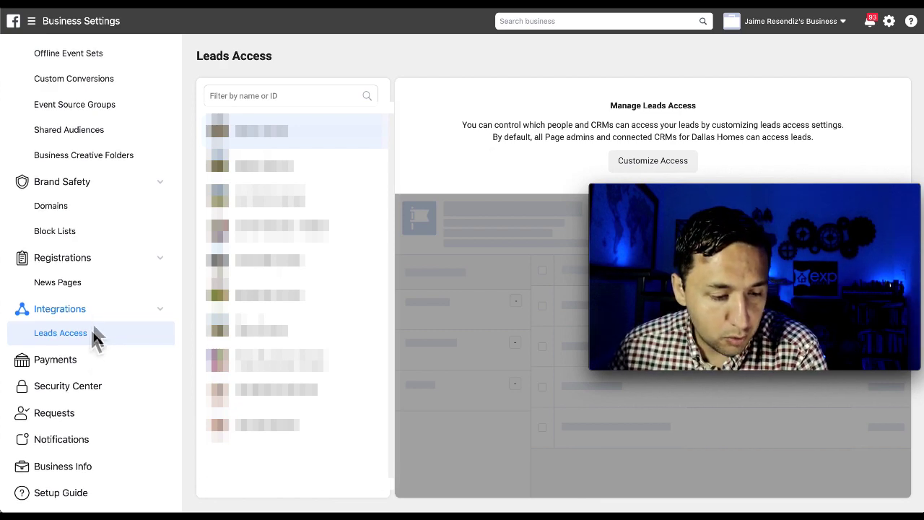
- Look through the Payments, Security Center and Requests settings of the business without changing anything
click(59, 364)
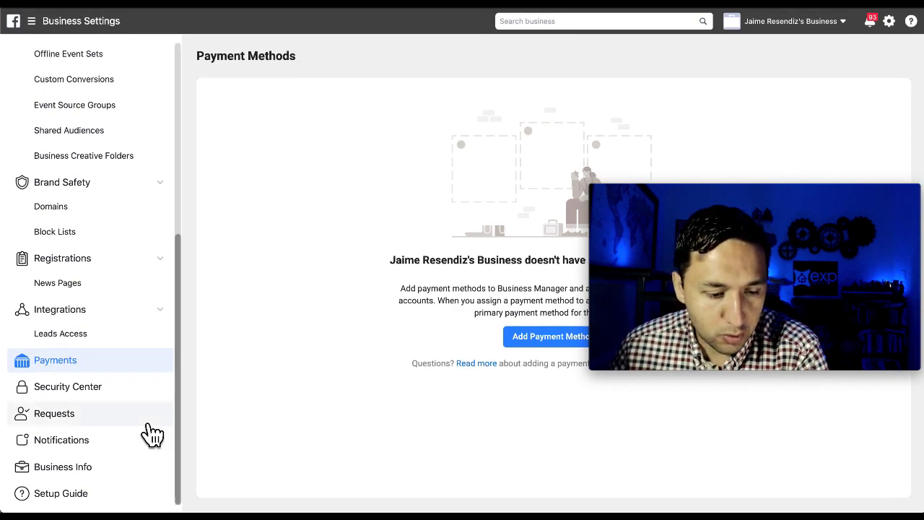
click(97, 395)
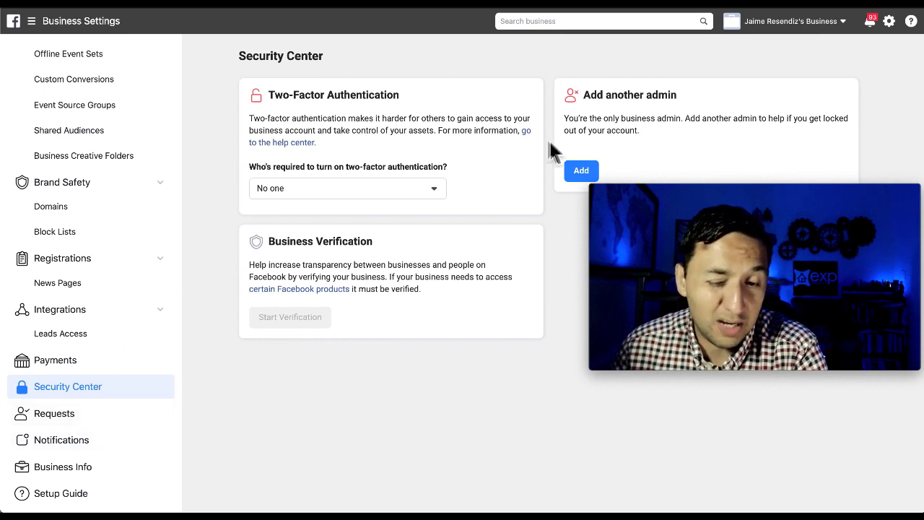
click(81, 423)
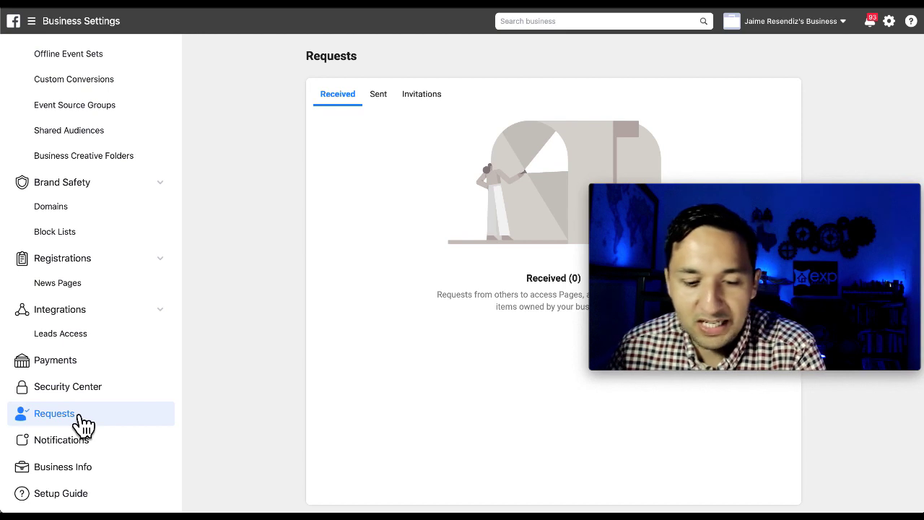
click(871, 190)
drag(871, 192, 870, 344)
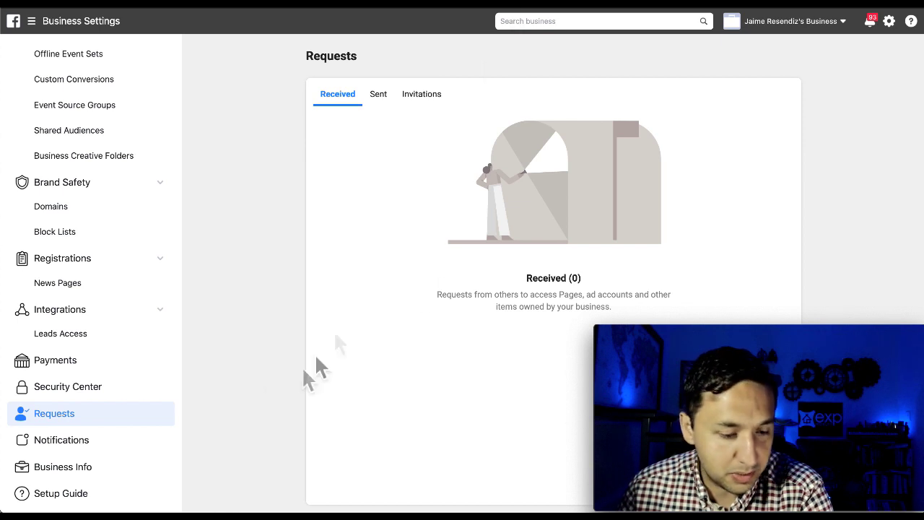
- Open the Notifications settings and examine the Business Manager and email options, from Business Updates down to Pixels and Apps
click(58, 442)
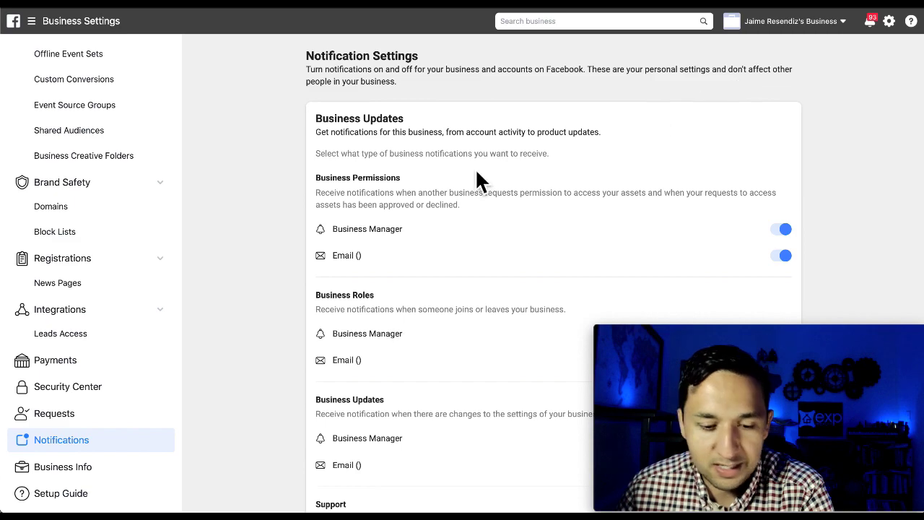
scroll(432, 273, down, 3)
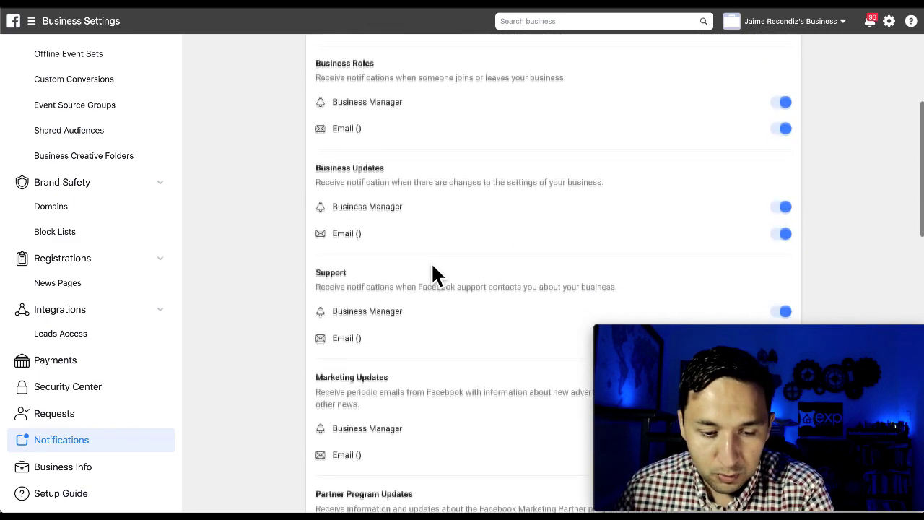
scroll(432, 265, down, 3)
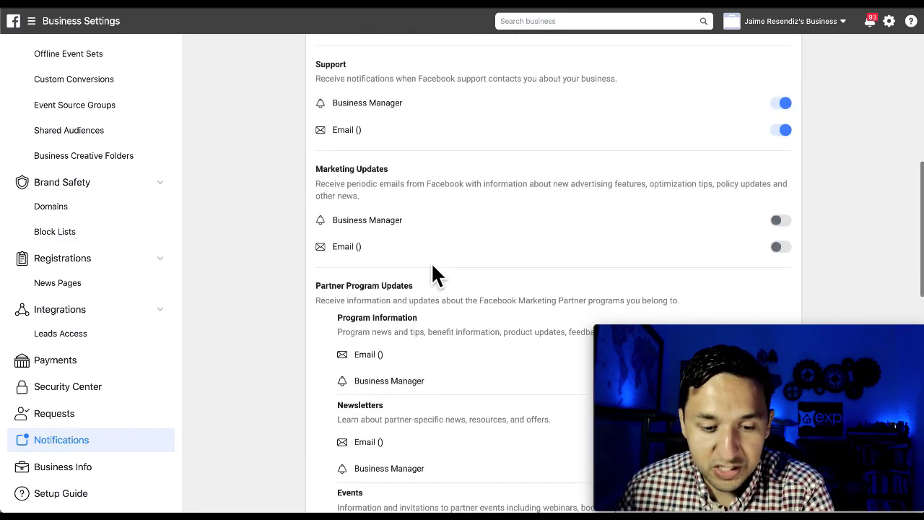
scroll(432, 264, up, 3)
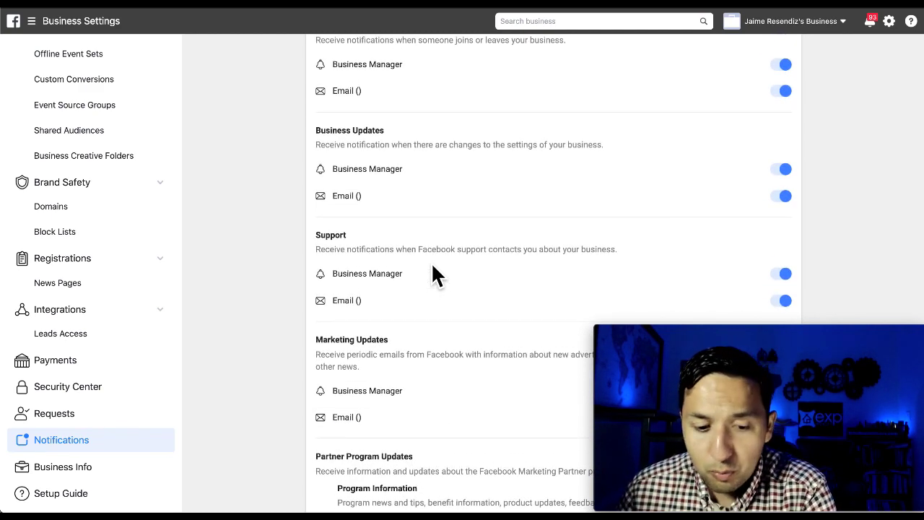
scroll(432, 265, down, 3)
scroll(432, 264, down, 6)
scroll(433, 265, down, 5)
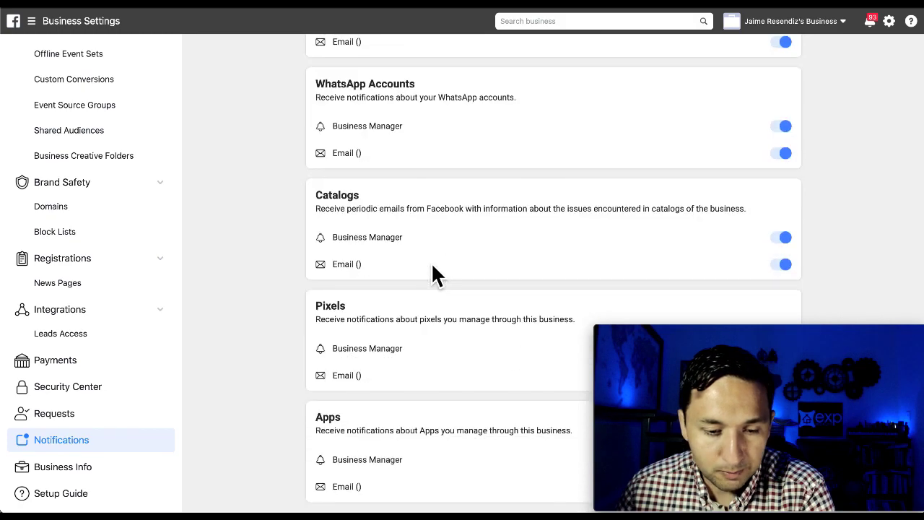
- Turn off both the Business Manager and the email notifications for WhatsApp Accounts in the notification settings
scroll(433, 265, up, 20)
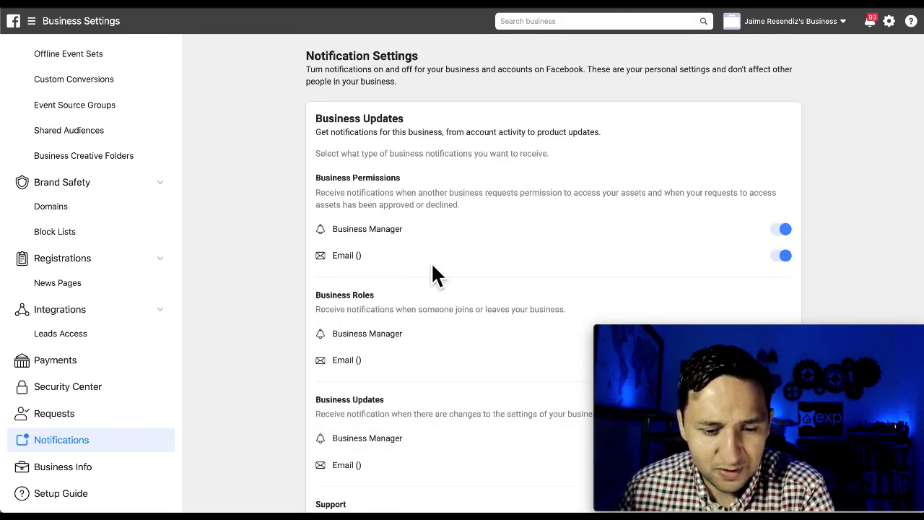
scroll(433, 271, down, 2)
scroll(436, 282, down, 3)
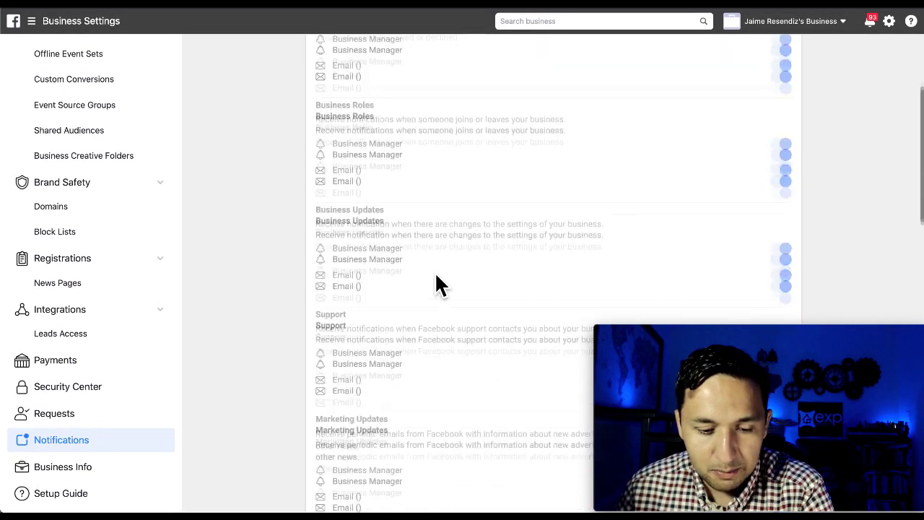
scroll(464, 277, down, 3)
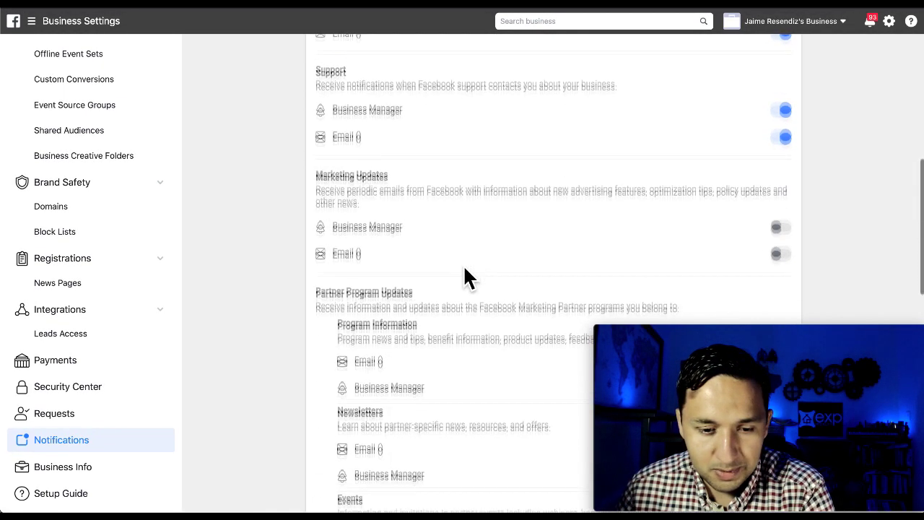
scroll(547, 210, down, 2)
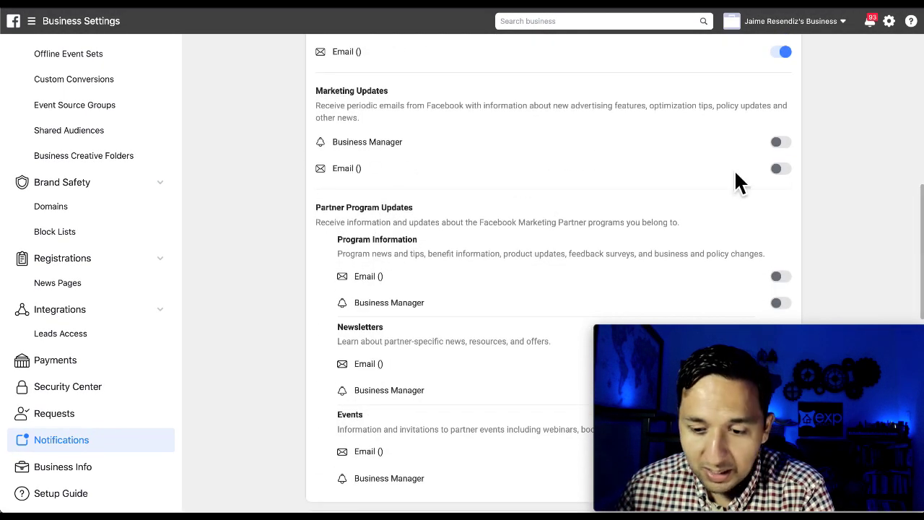
scroll(731, 173, down, 2)
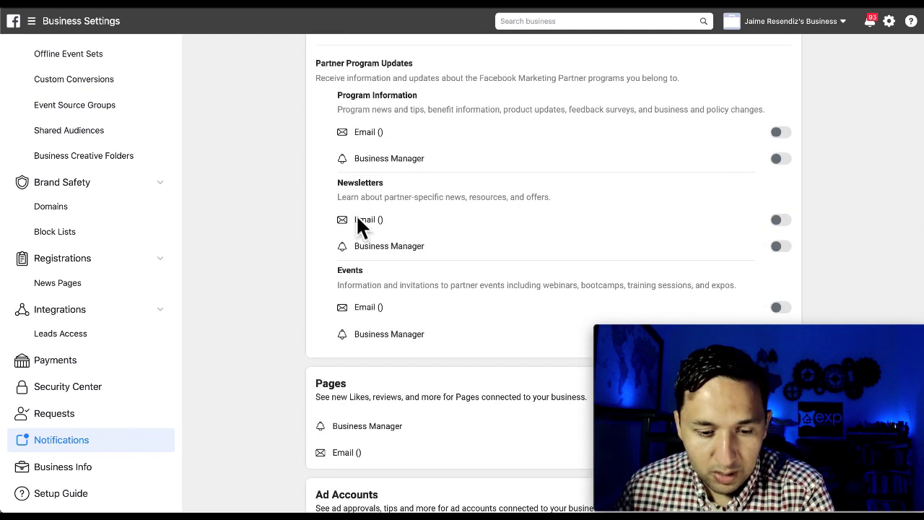
scroll(684, 184, down, 5)
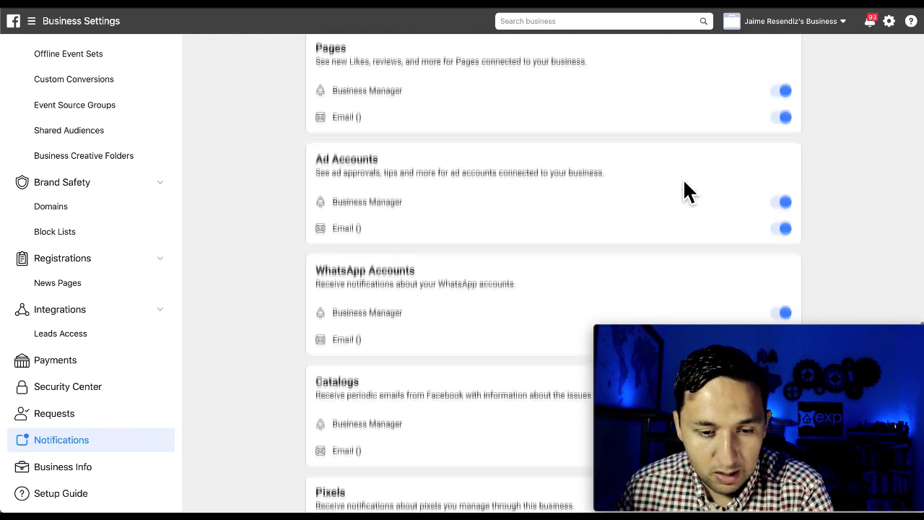
scroll(450, 210, down, 1)
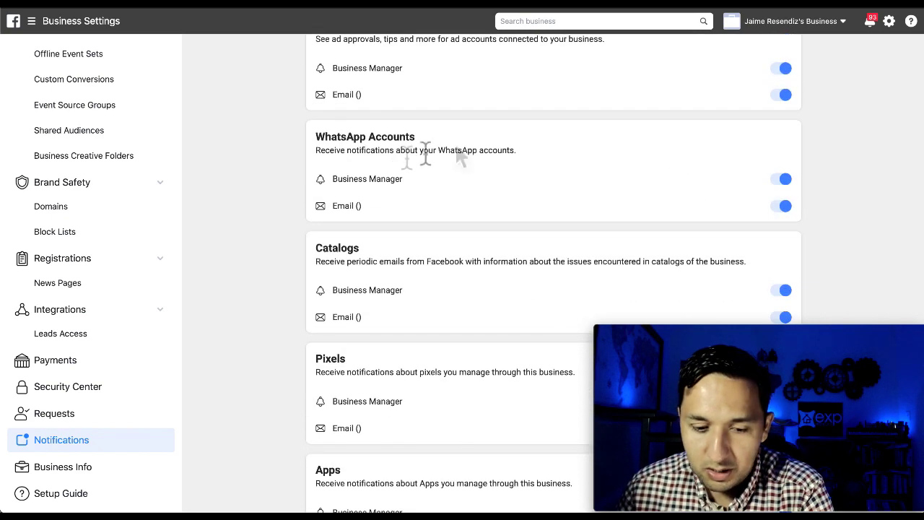
click(782, 180)
click(779, 207)
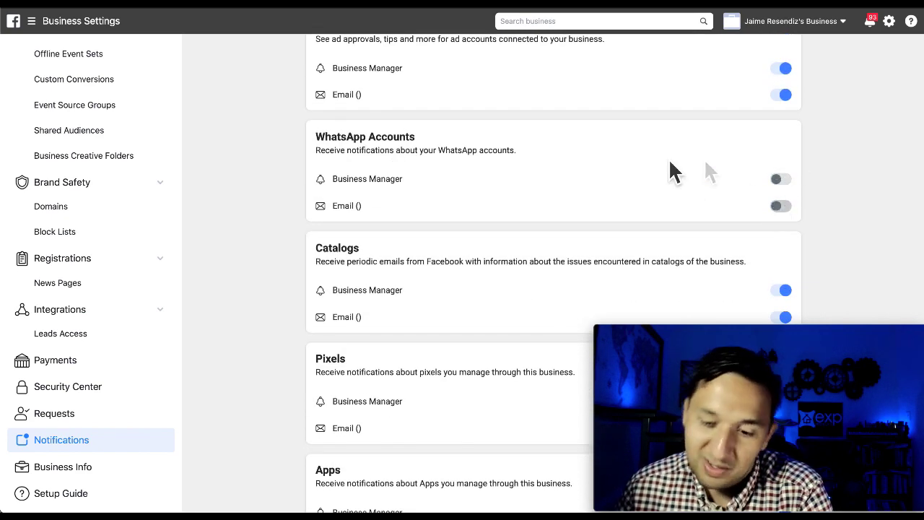
scroll(669, 161, down, 1)
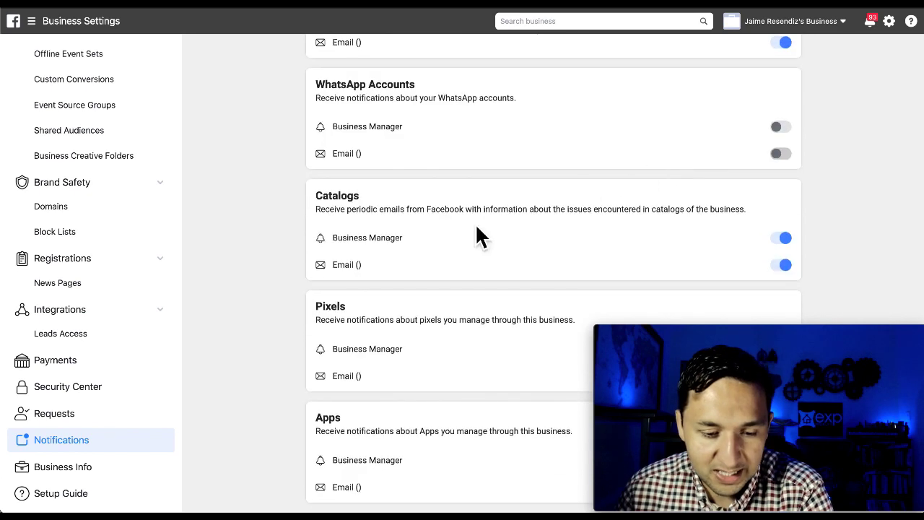
- Open the Business Info settings and examine the business details, verification status, business history, business options and My Info sections
click(85, 478)
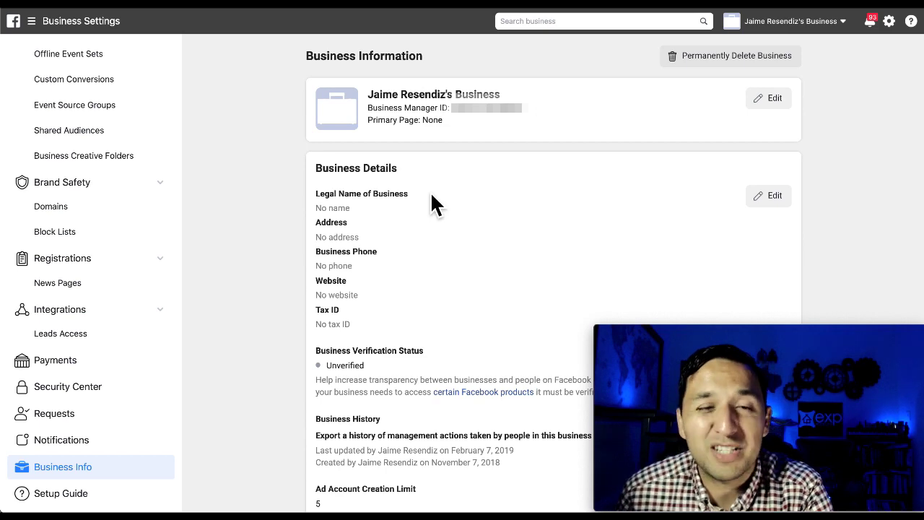
scroll(432, 202, down, 2)
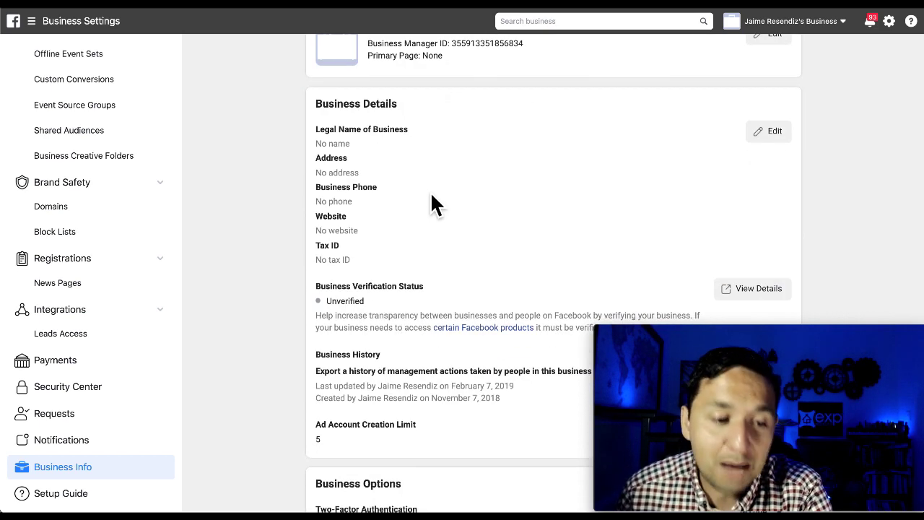
scroll(430, 195, down, 3)
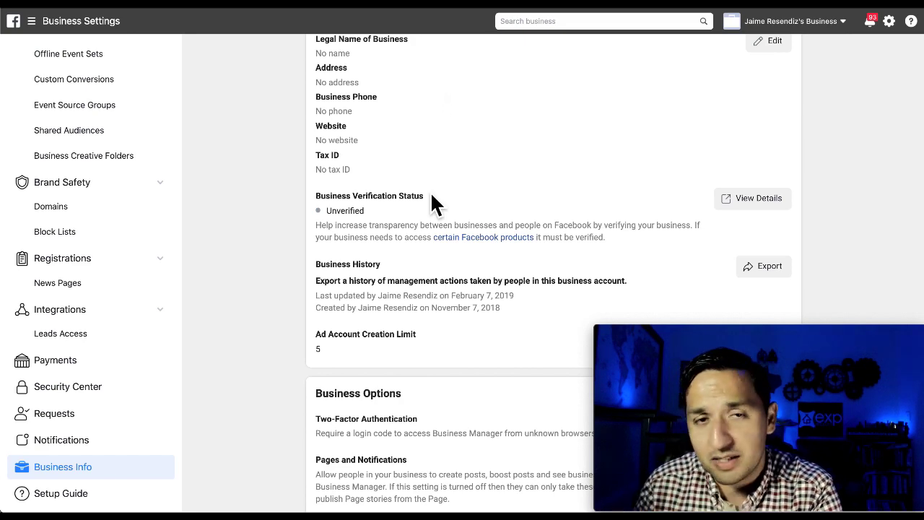
scroll(431, 194, down, 6)
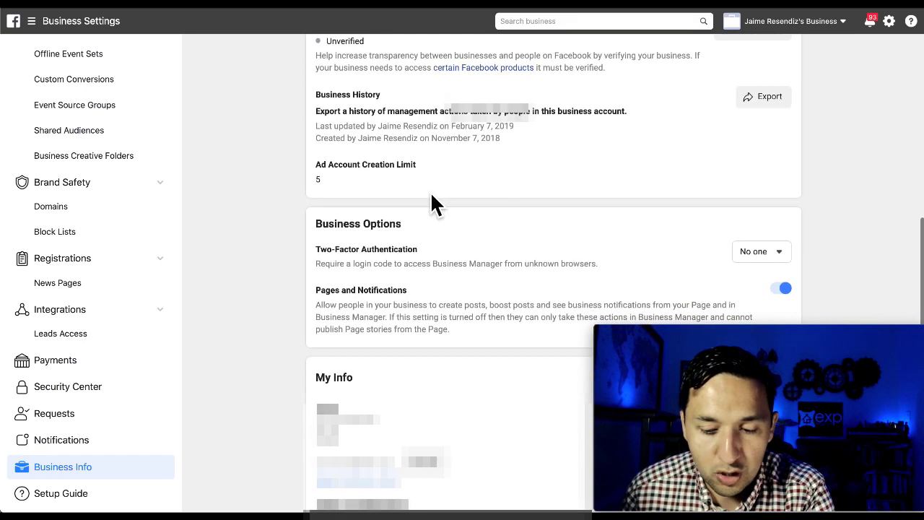
scroll(431, 195, up, 10)
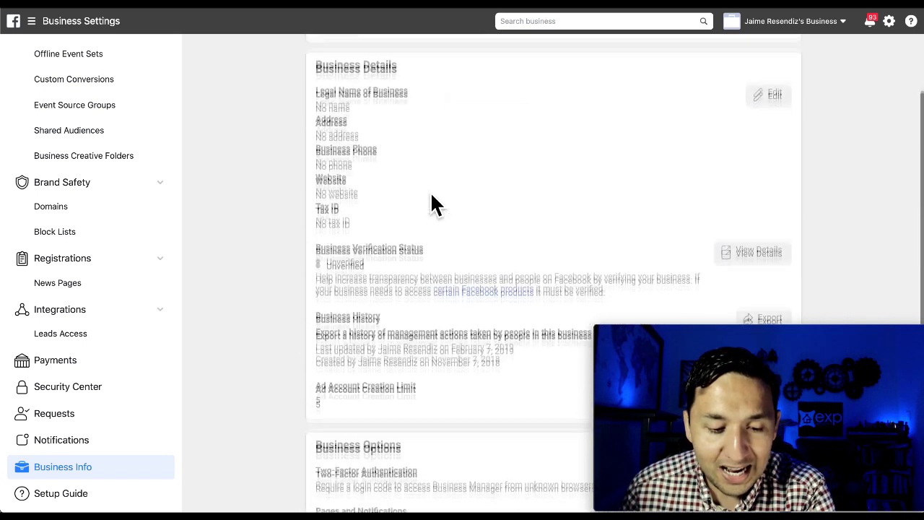